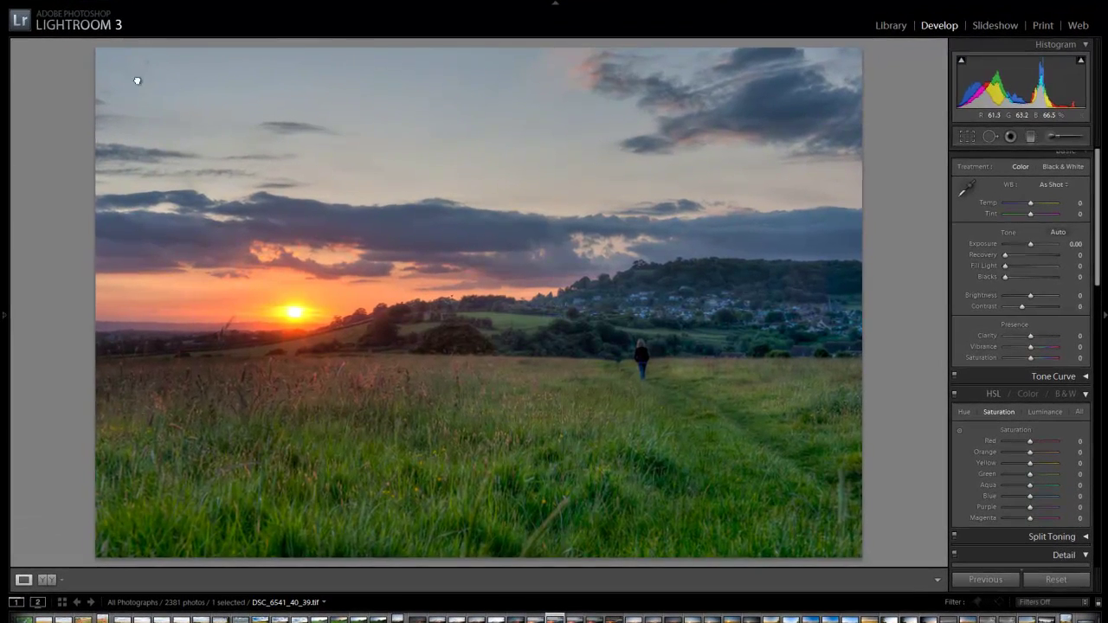
Zoom to the top-left sky and heal four dark spots with Spot Removal in Heal mode.
left_click(246, 182)
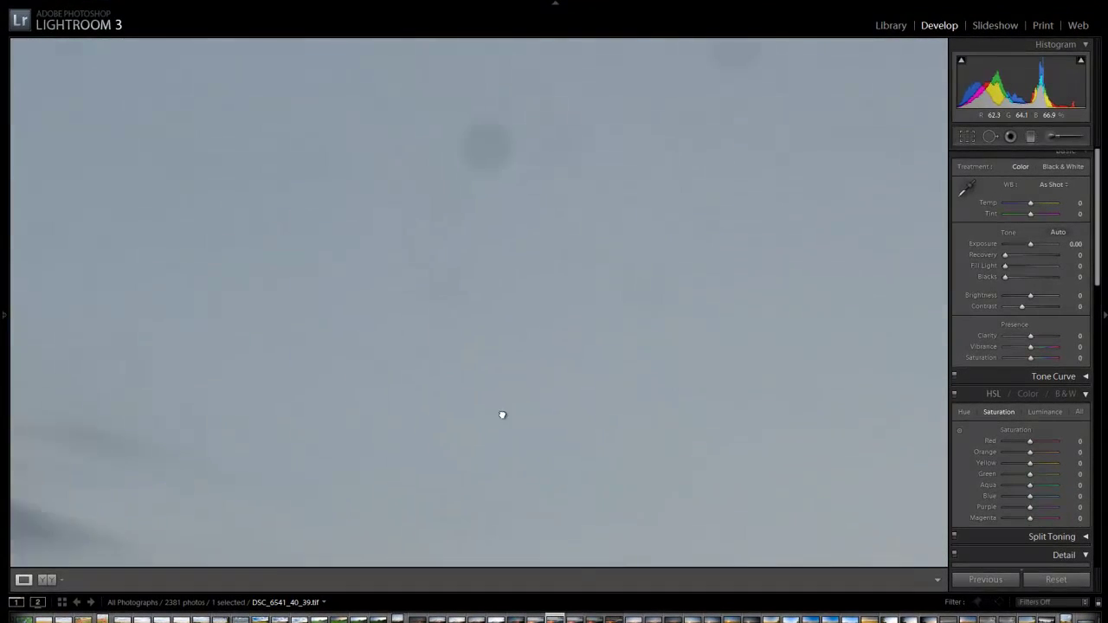
left_click_drag(502, 412, 522, 475)
left_click(4, 295)
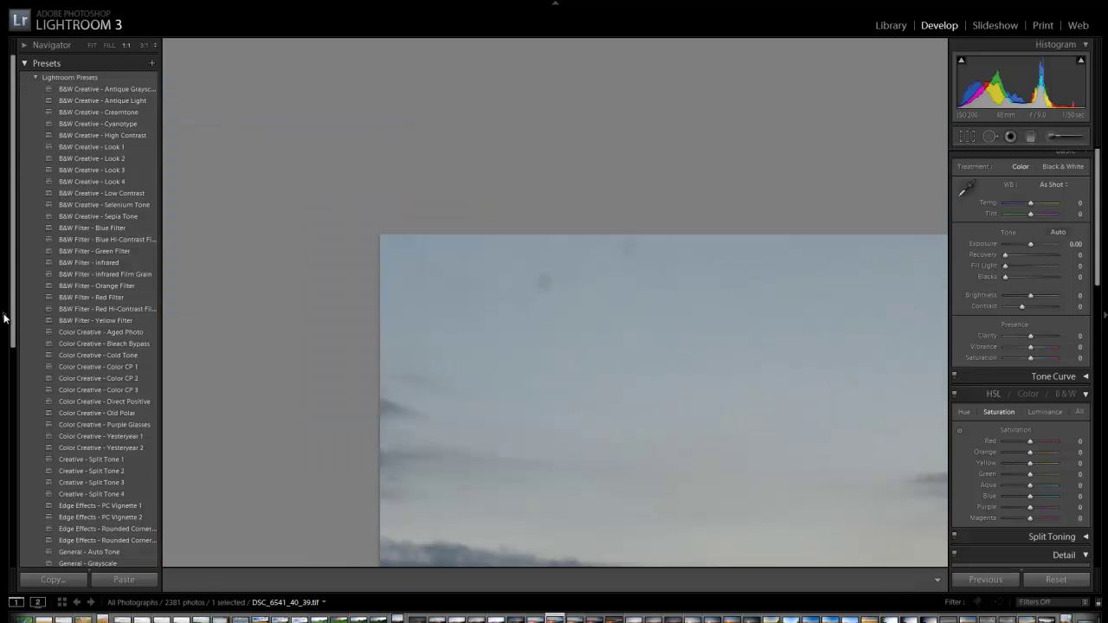
left_click(5, 315)
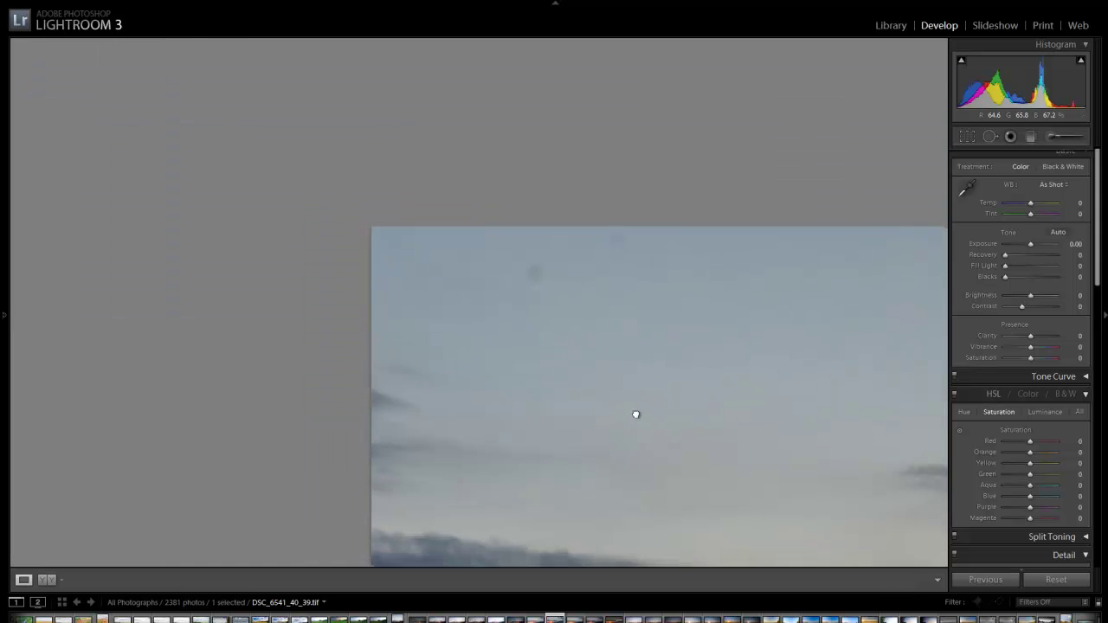
left_click_drag(635, 413, 460, 321)
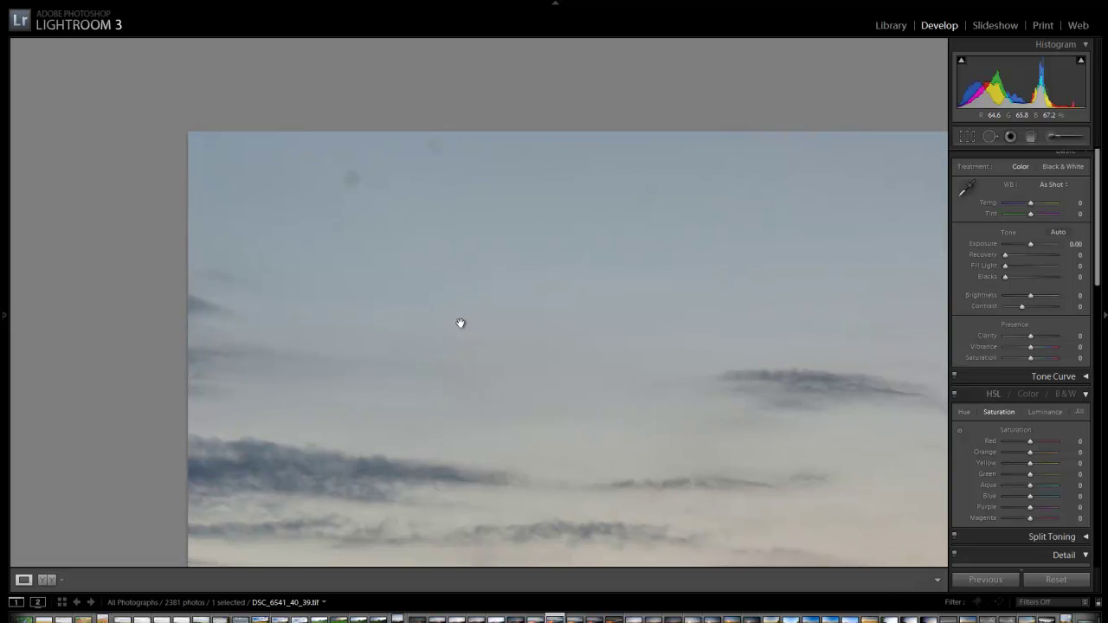
left_click(991, 139)
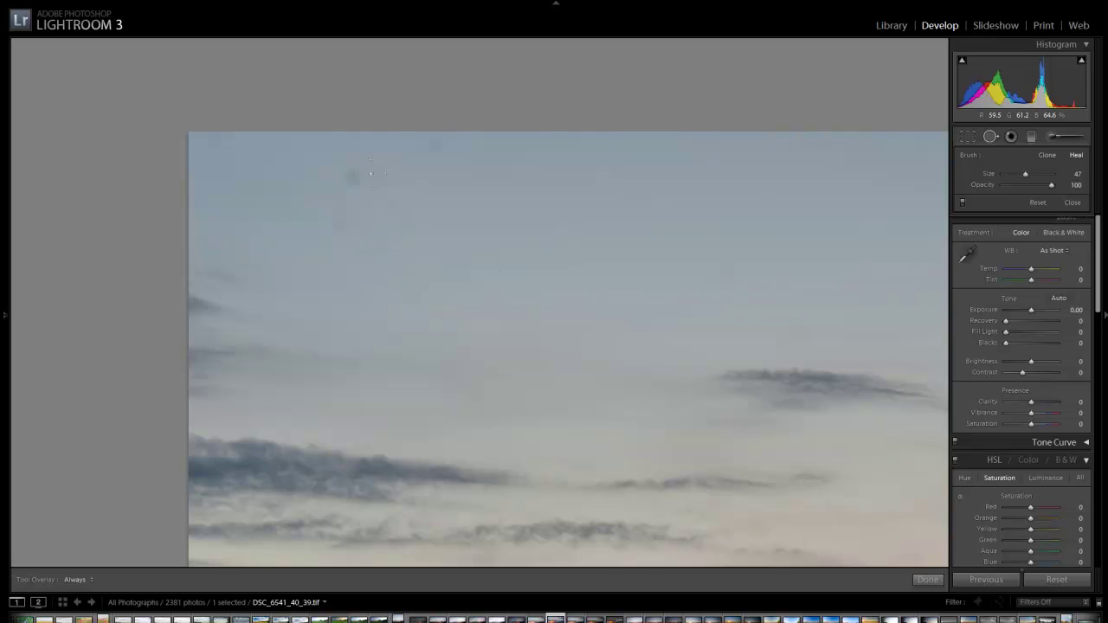
left_click(352, 179)
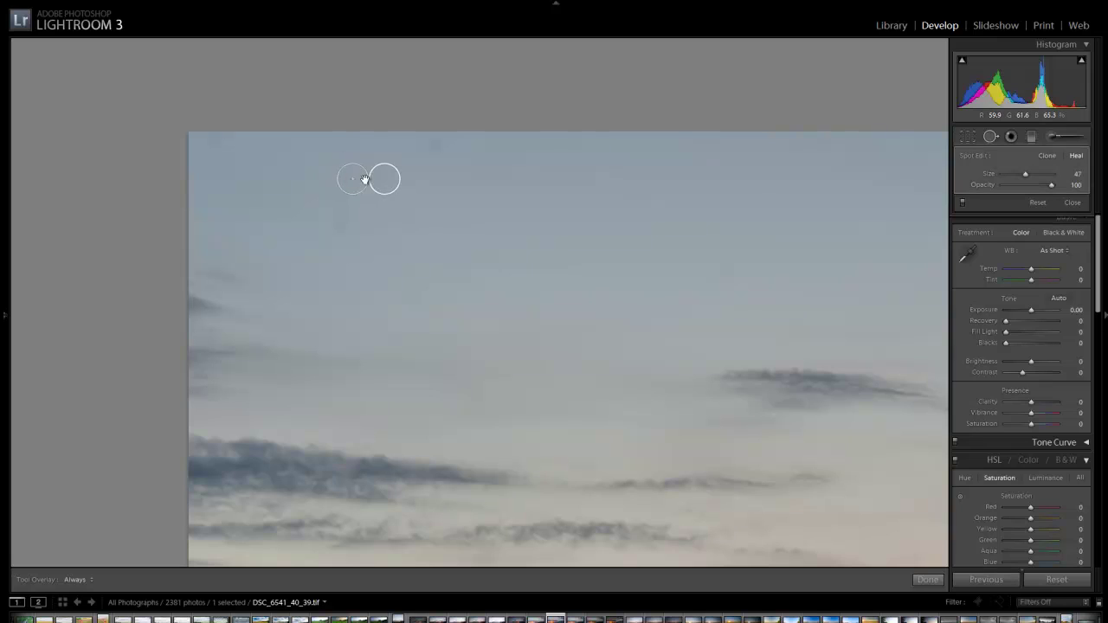
left_click(436, 143)
left_click(212, 140)
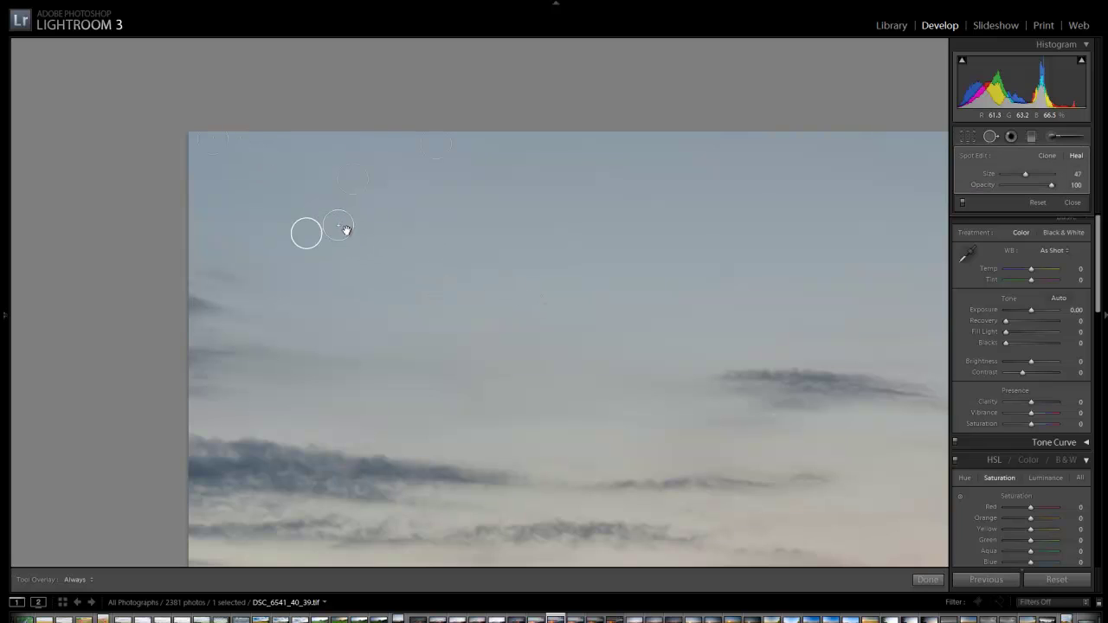
left_click(404, 227)
left_click(727, 133)
Pan the 1:1 view across the pink clouds, sun, trees, hills, village and walking woman.
left_click_drag(656, 276, 453, 250)
left_click_drag(658, 243, 475, 241)
left_click_drag(754, 230, 448, 220)
left_click_drag(700, 238, 466, 229)
mouse_move(596, 303)
left_mouse_down()
mouse_move(578, 218)
mouse_move(418, 352)
mouse_move(713, 327)
mouse_move(695, 363)
mouse_move(337, 392)
mouse_move(534, 453)
mouse_move(441, 435)
left_mouse_up()
mouse_move(264, 415)
left_mouse_down()
mouse_move(524, 477)
mouse_move(490, 369)
mouse_move(572, 192)
left_mouse_up()
left_click_drag(710, 300, 413, 275)
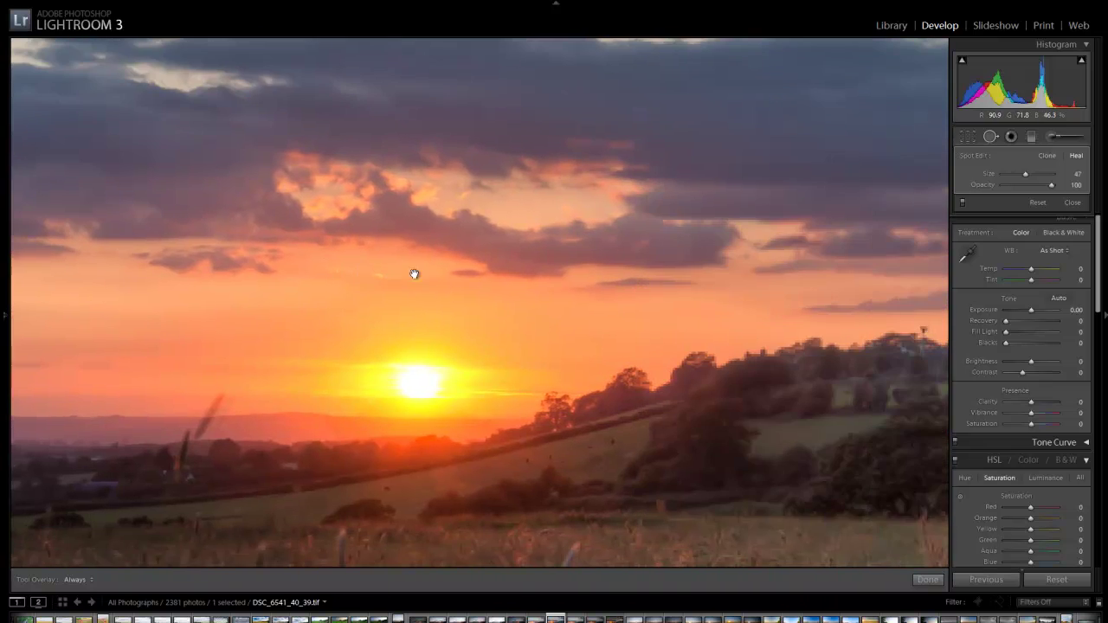
left_click_drag(757, 273, 425, 274)
mouse_move(758, 281)
left_mouse_down()
mouse_move(435, 268)
mouse_move(675, 285)
left_mouse_up()
left_click_drag(908, 290, 696, 294)
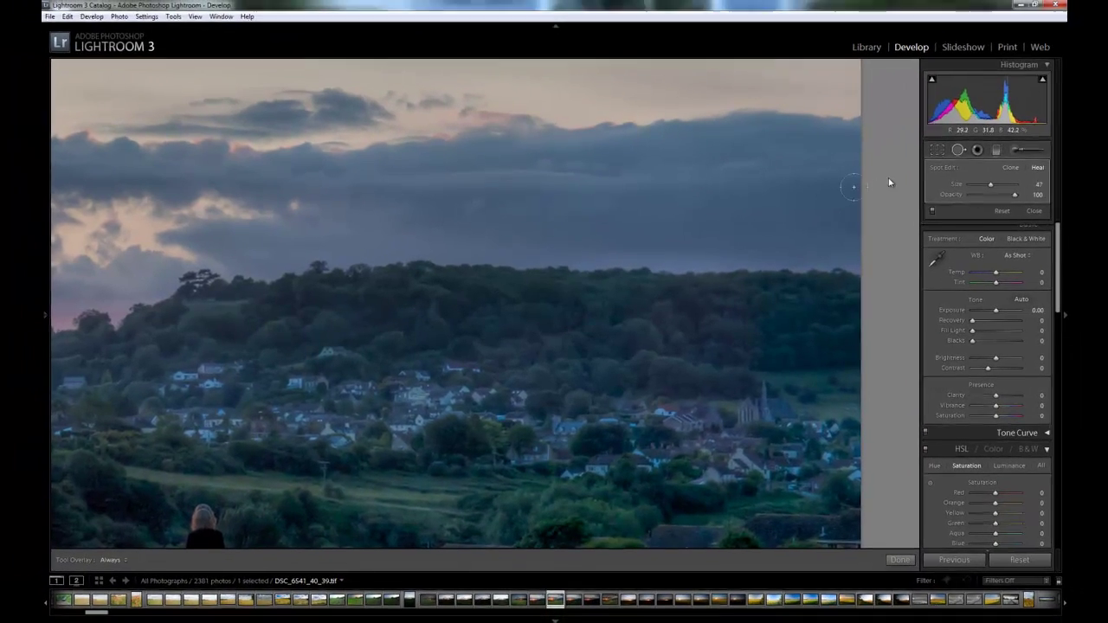
Close Spot Removal, fit the photo, and try Recovery before resetting it to 0.
key("q")
left_click(523, 226)
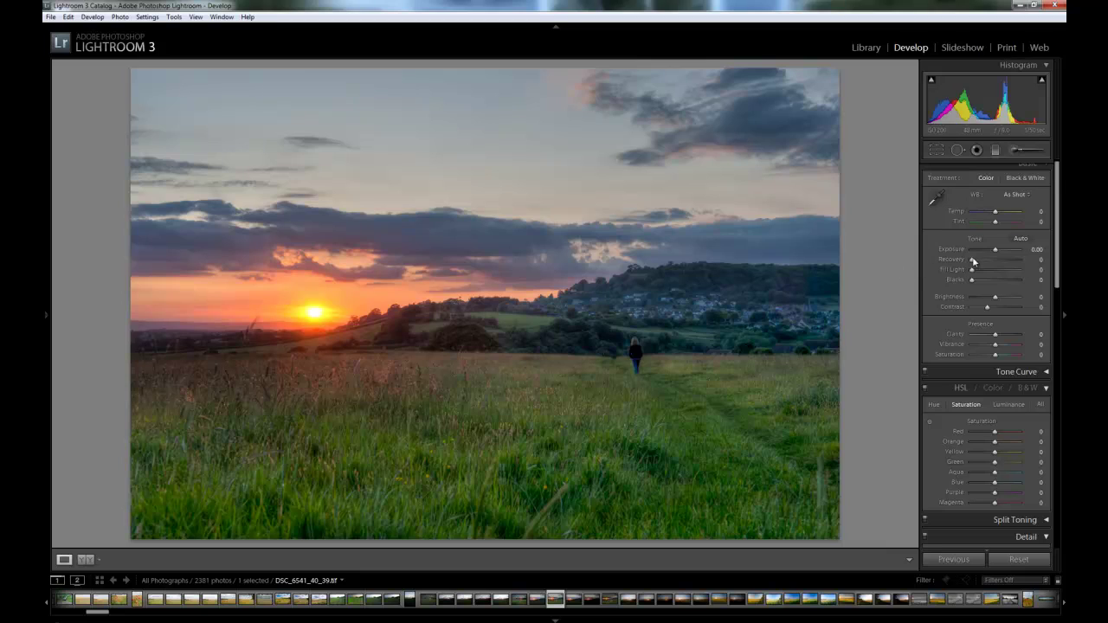
left_click_drag(973, 262, 1032, 271)
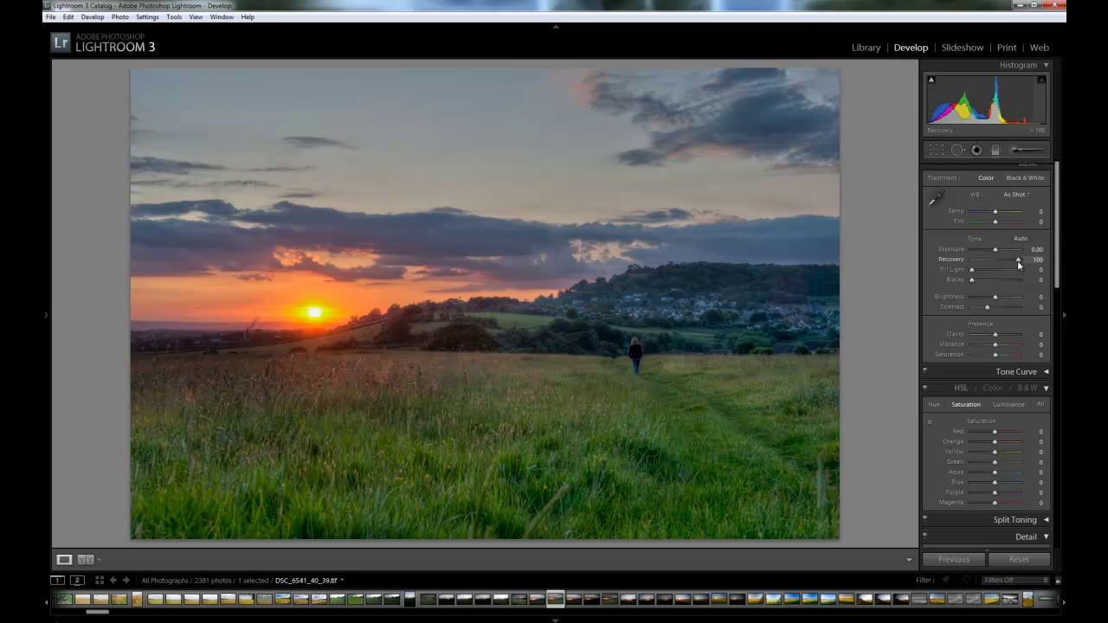
left_click_drag(1019, 265, 969, 266)
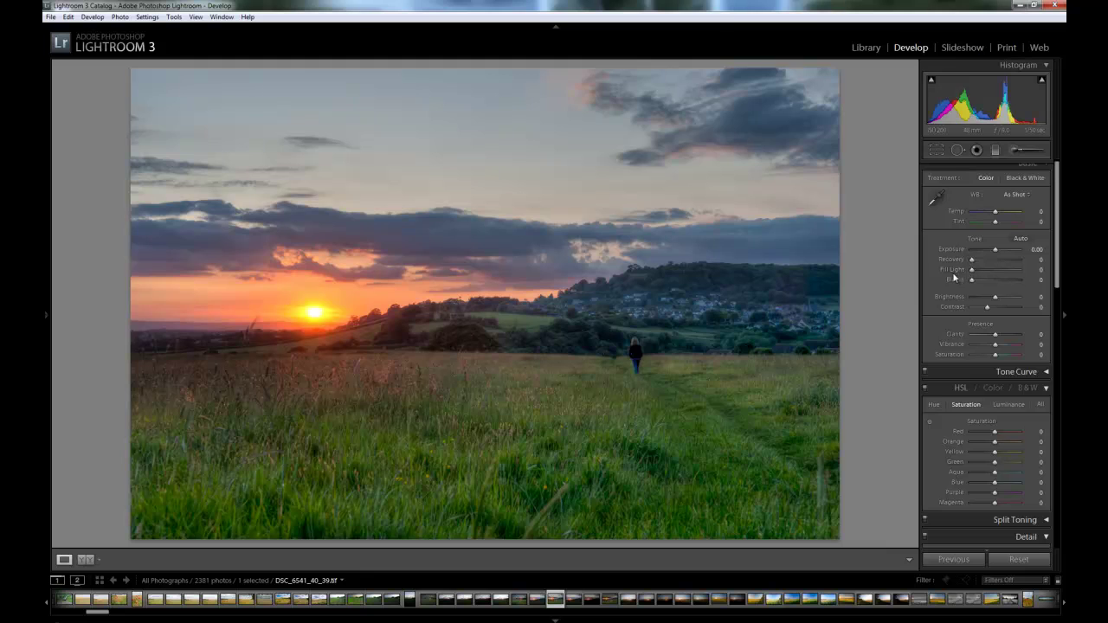
Deepen Blacks to 14, bring Contrast to +17 and boost Clarity to +61.
left_click_drag(971, 283, 995, 310)
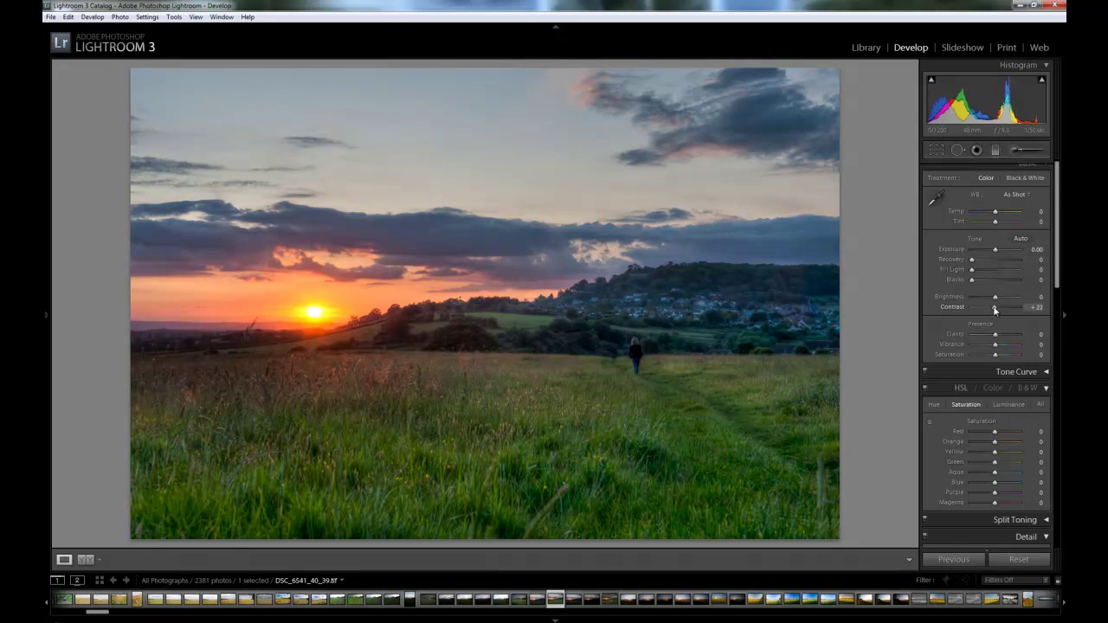
left_click_drag(995, 309, 1008, 336)
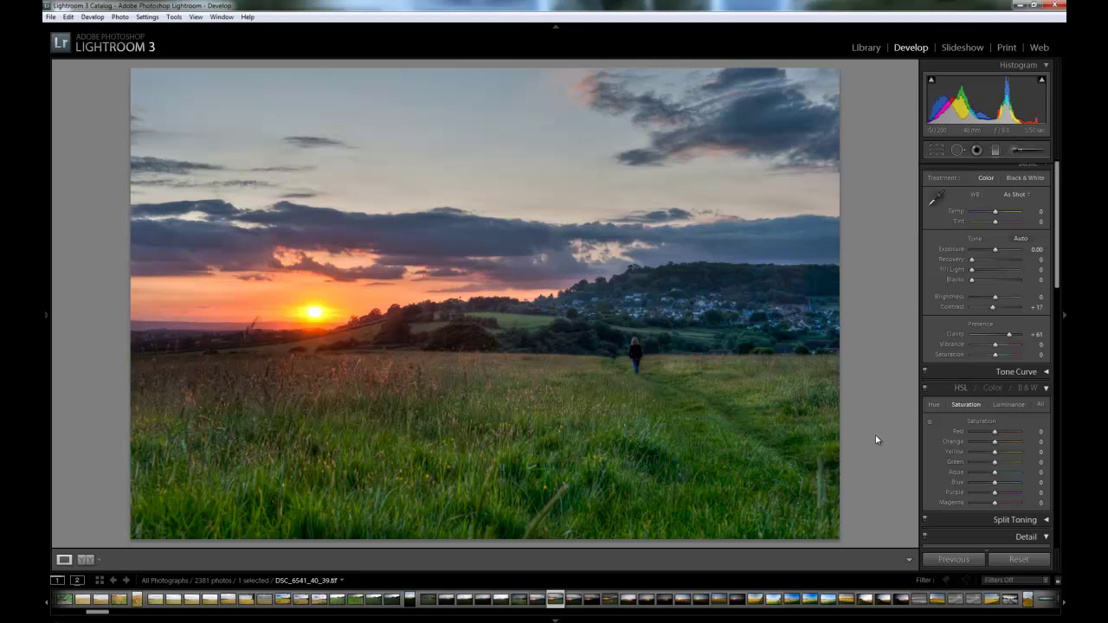
Scroll to the Detail panel and pan the 1:1 view over grass, woman, treeline and sunset.
scroll(965, 351, "down", 8)
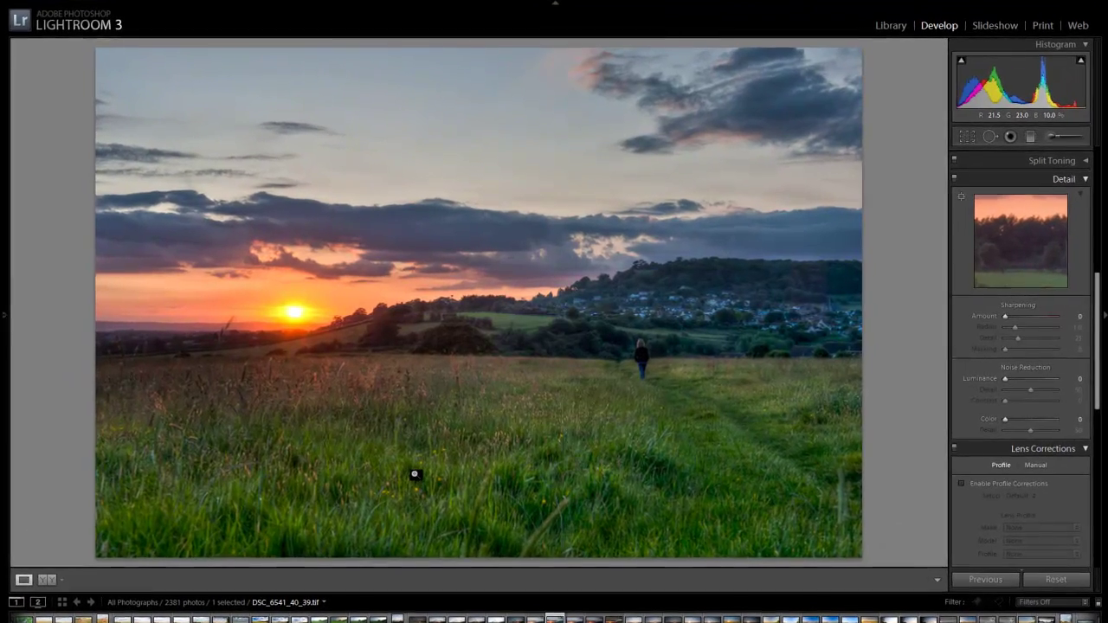
left_click(424, 463)
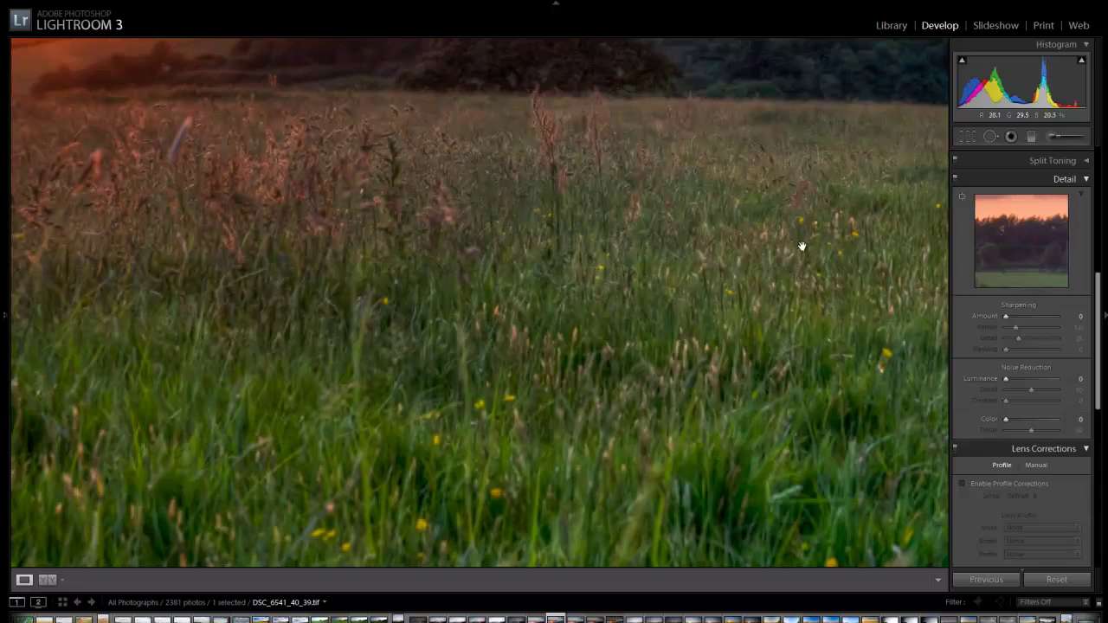
left_click_drag(801, 248, 531, 366)
left_click_drag(749, 282, 427, 259)
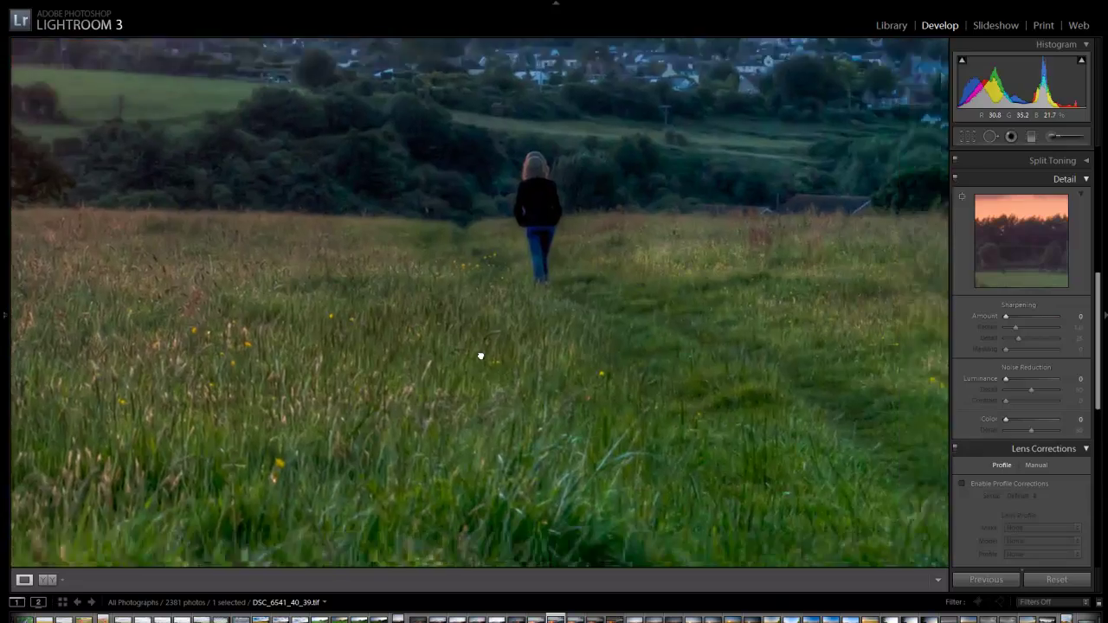
left_click_drag(482, 354, 401, 292)
left_click_drag(448, 403, 595, 294)
left_click_drag(335, 339, 586, 453)
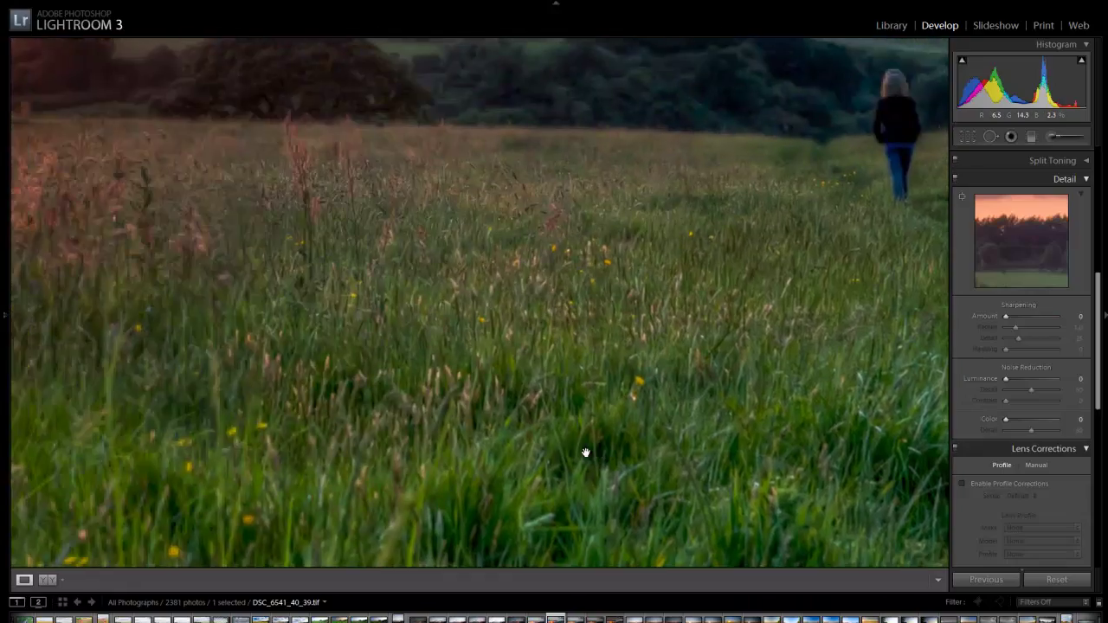
left_click_drag(276, 301, 594, 309)
left_click_drag(401, 306, 589, 341)
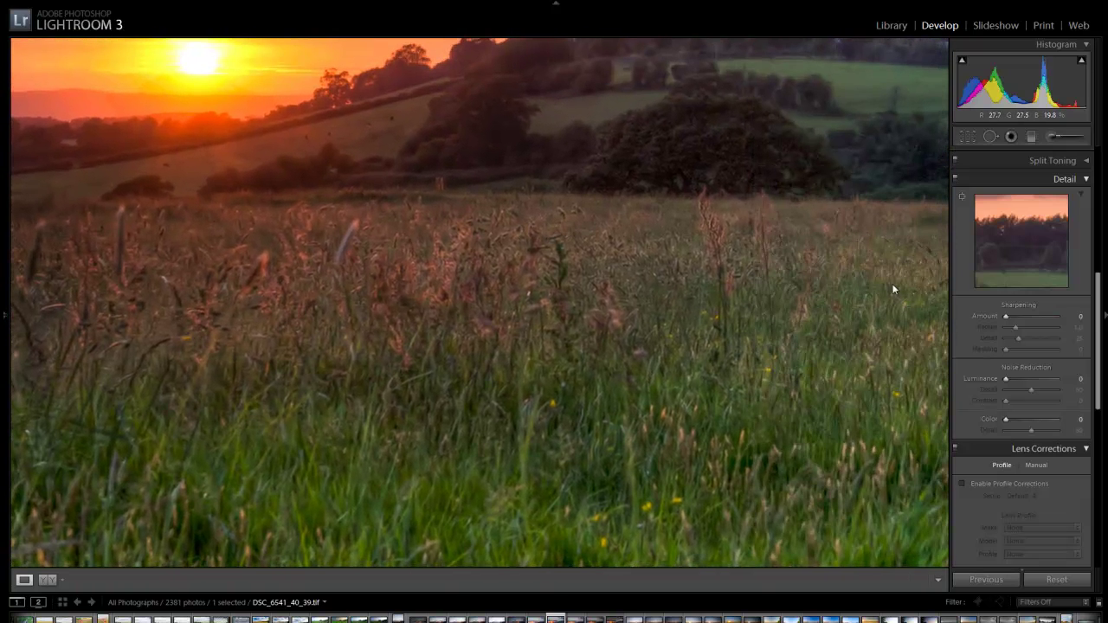
Set Sharpening Amount to 48 and Alt-drag Masking to 68, keeping Radius 1.0 and Detail 25.
left_click_drag(1006, 317, 1018, 316)
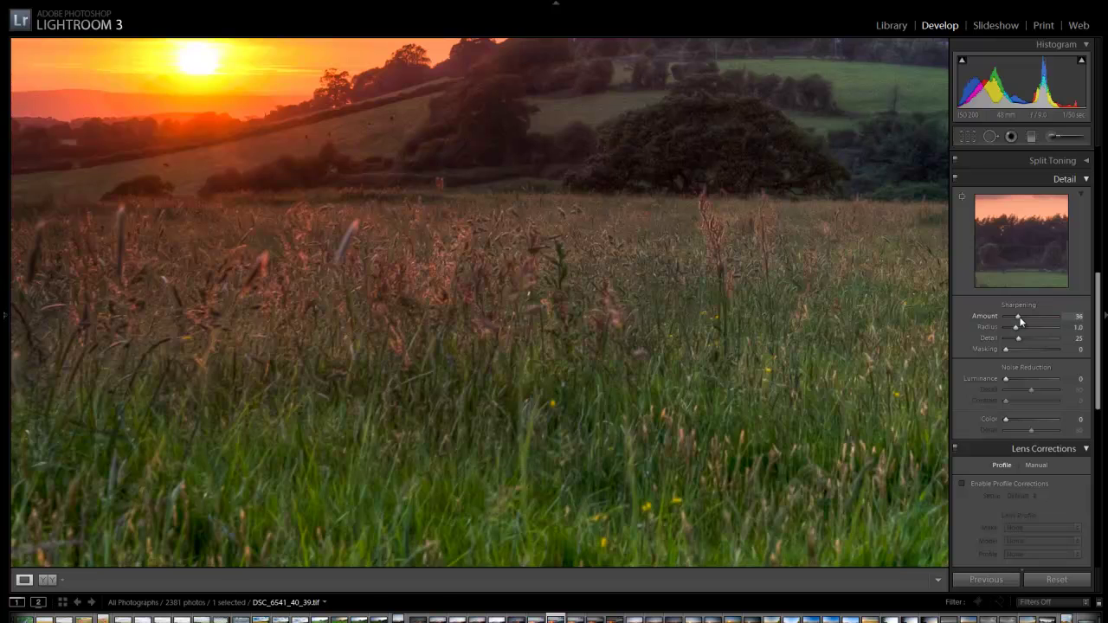
left_click(750, 225)
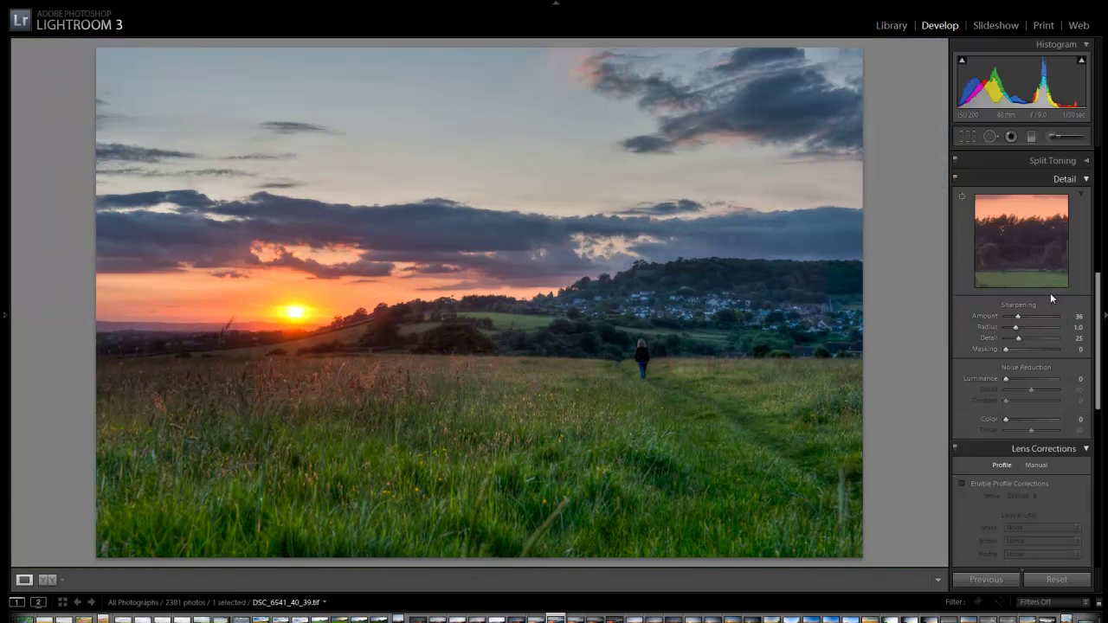
mouse_move(1030, 269)
left_mouse_down()
mouse_move(981, 248)
mouse_move(1026, 234)
mouse_move(1032, 268)
left_mouse_up()
left_click_drag(1019, 322, 1023, 321)
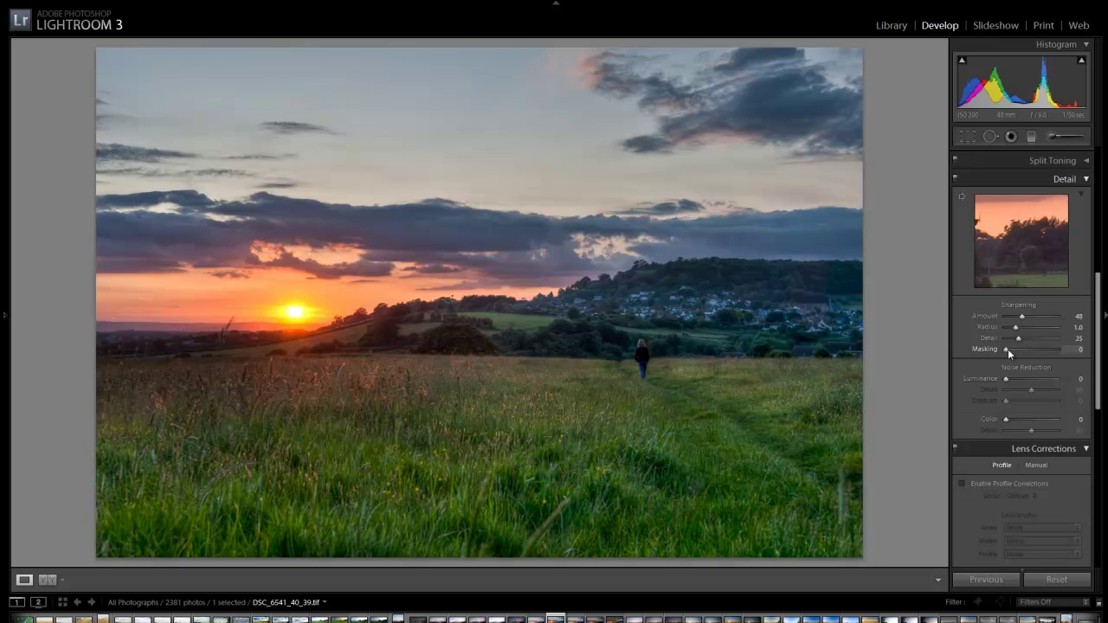
key("alt")
left_click_drag(1007, 349, 1040, 350)
Check sharpening at 1:1 on the trees, village, walking woman and lower-right grass.
left_click(464, 360)
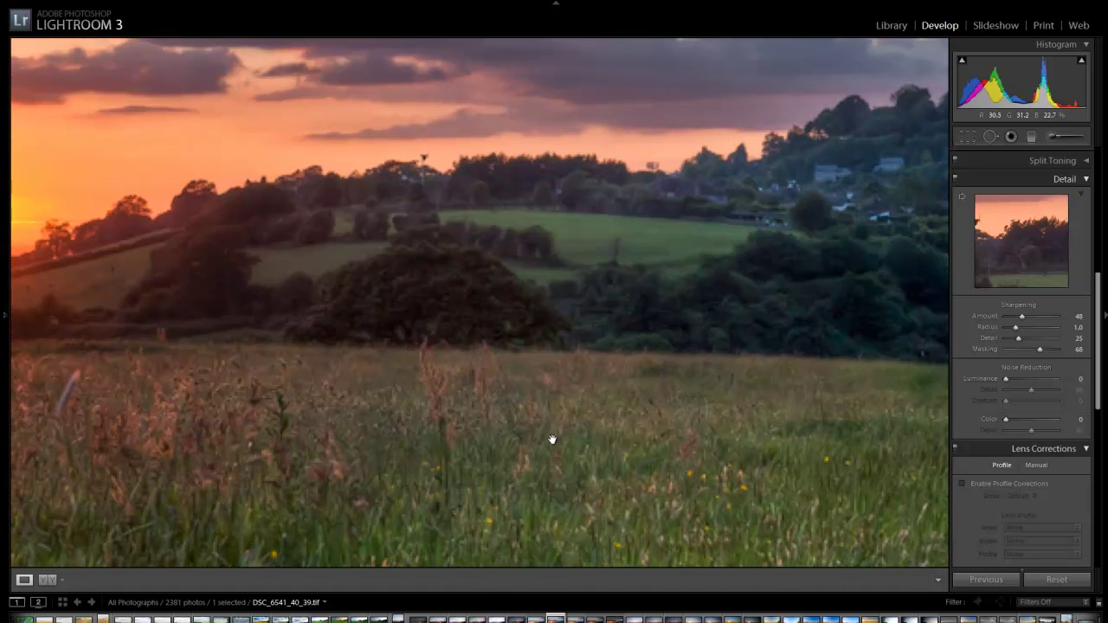
left_click(681, 272)
left_click(680, 220)
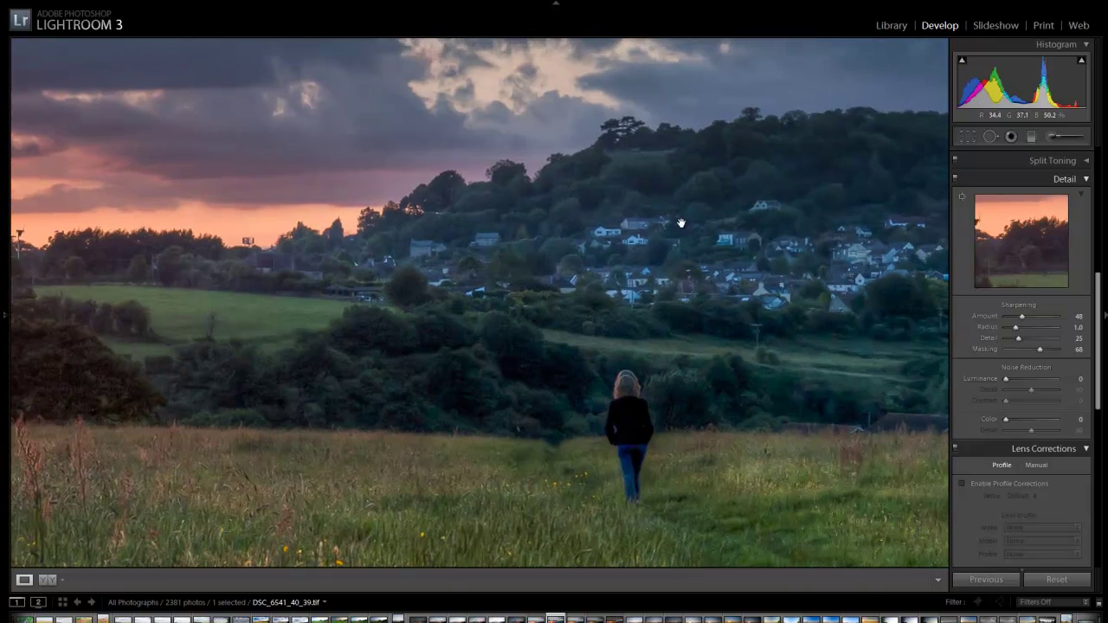
left_click_drag(681, 223, 563, 299)
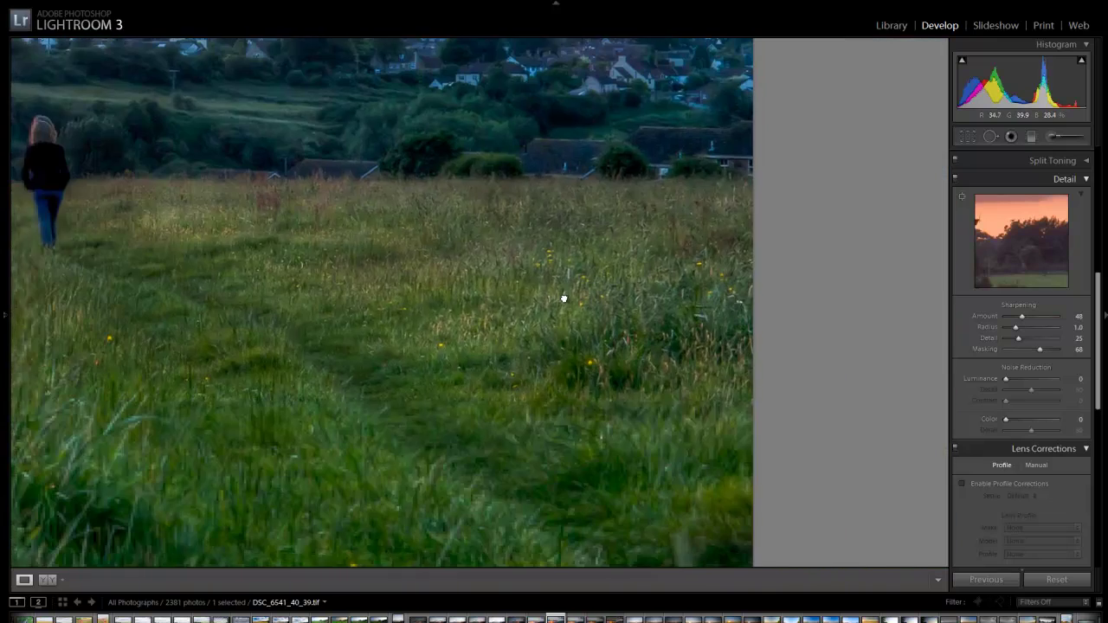
left_click(563, 298)
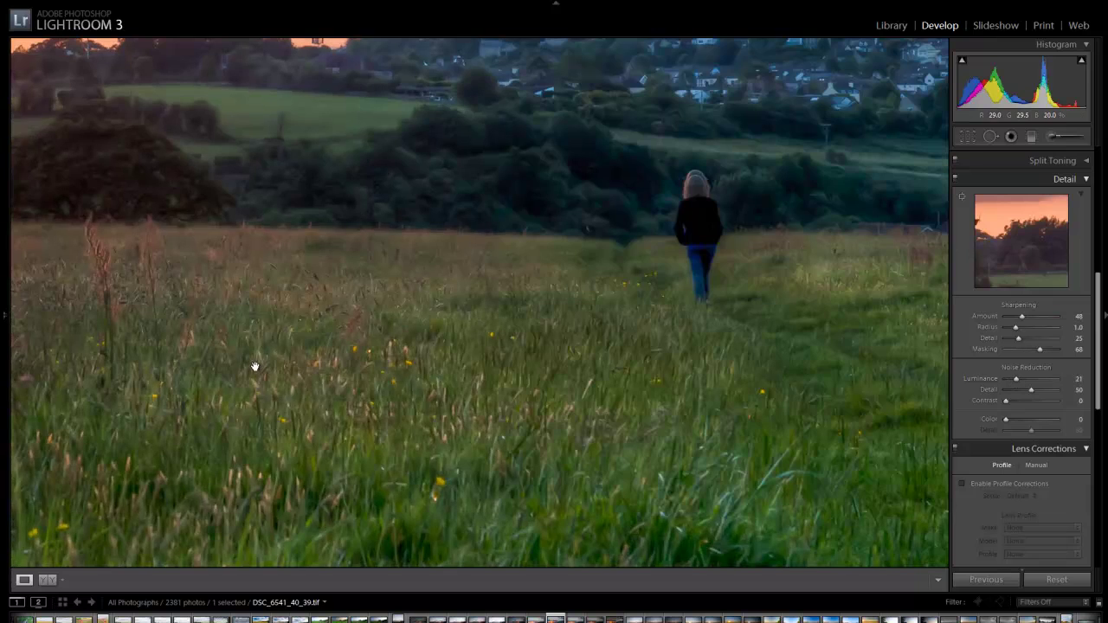
Inspect noise on the grass and near the setting sun, then return to Fit.
left_click(255, 366)
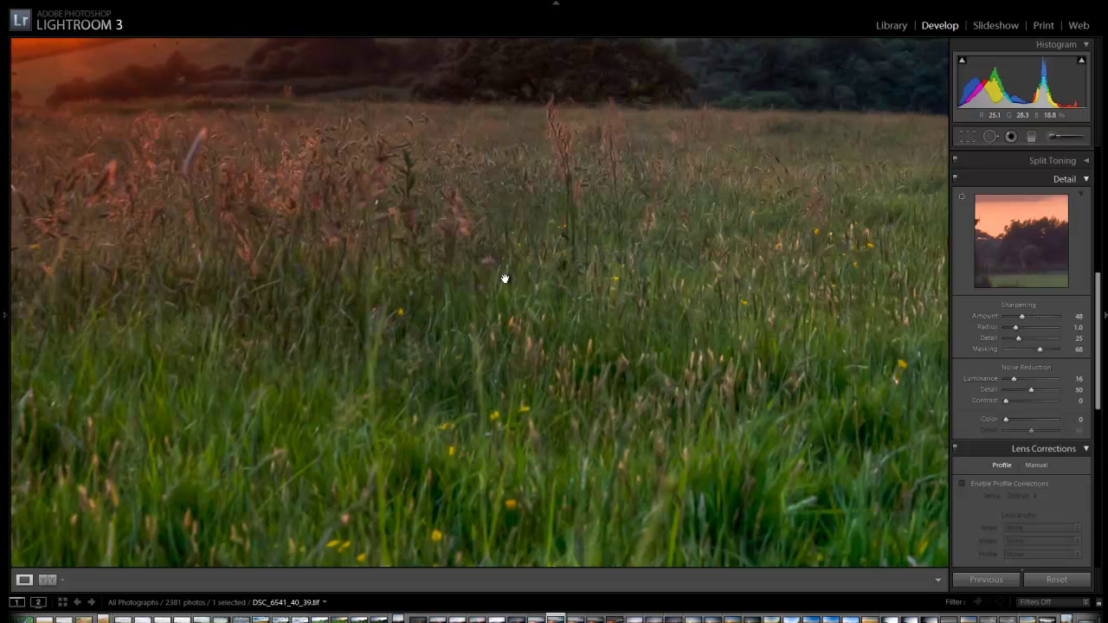
left_click(393, 245)
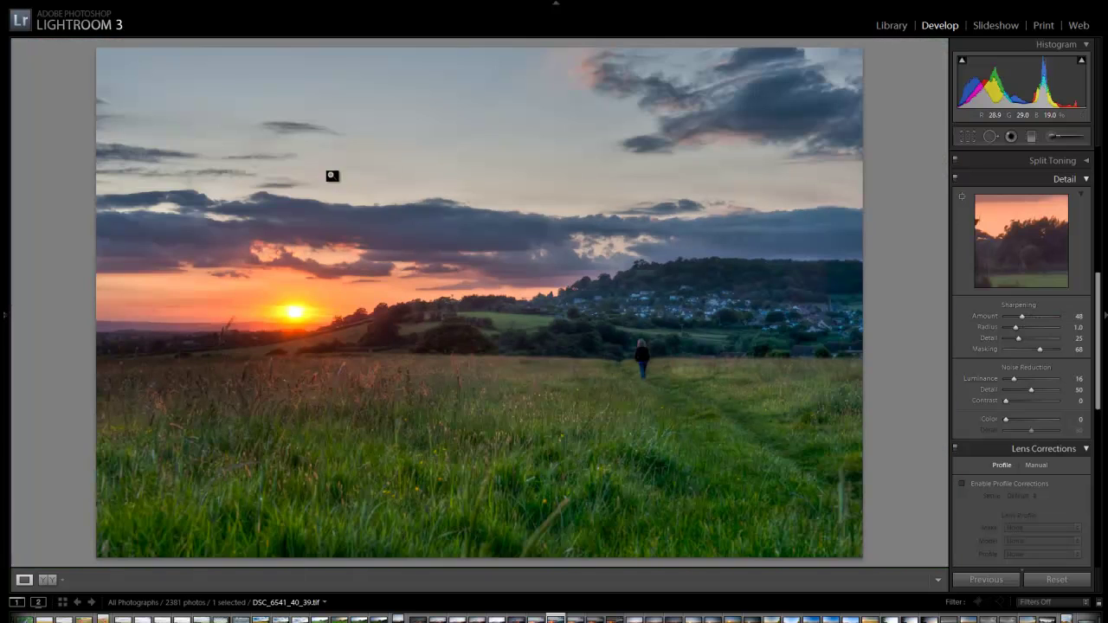
left_click(264, 311)
left_click_drag(210, 390, 428, 193)
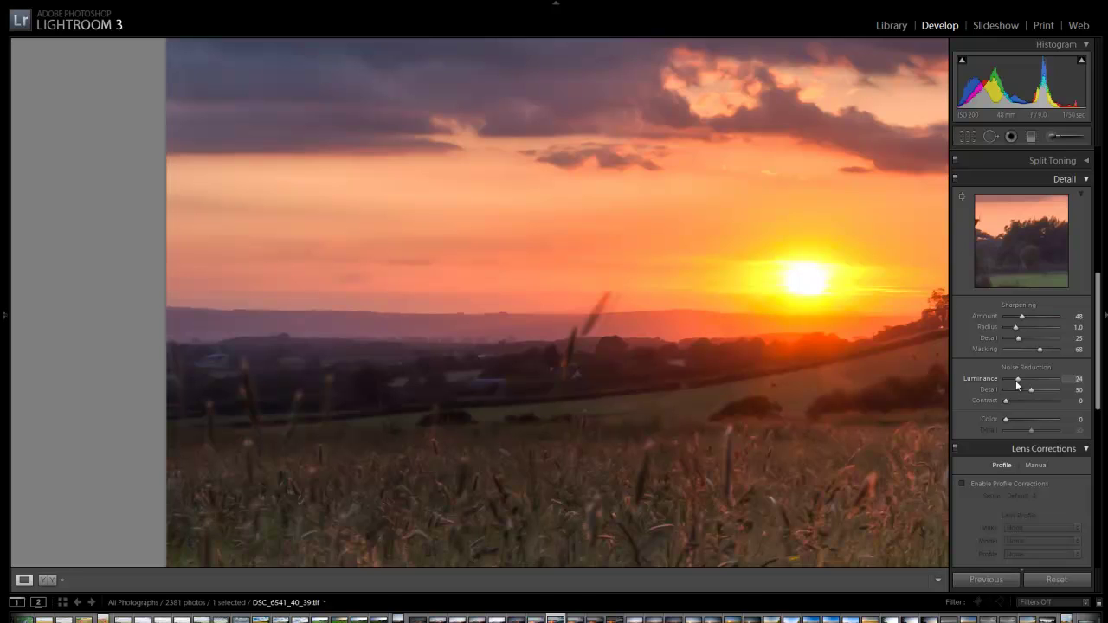
left_click(608, 428)
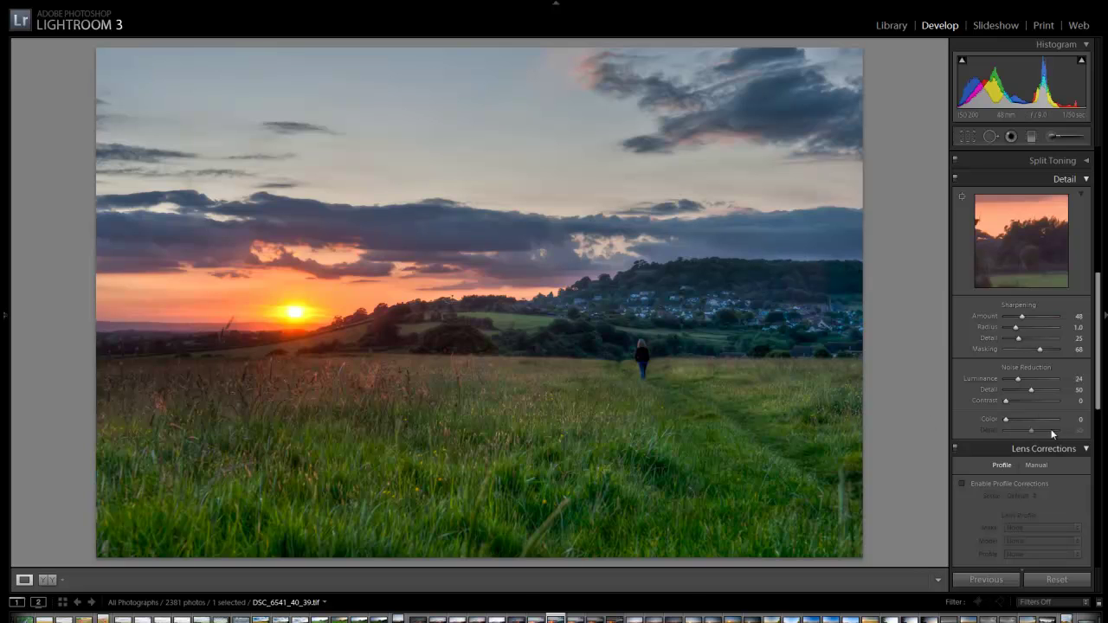
Zoom in on the walking woman, nudging exposure up a tenth and back to 0.
scroll(1025, 349, "down", 10)
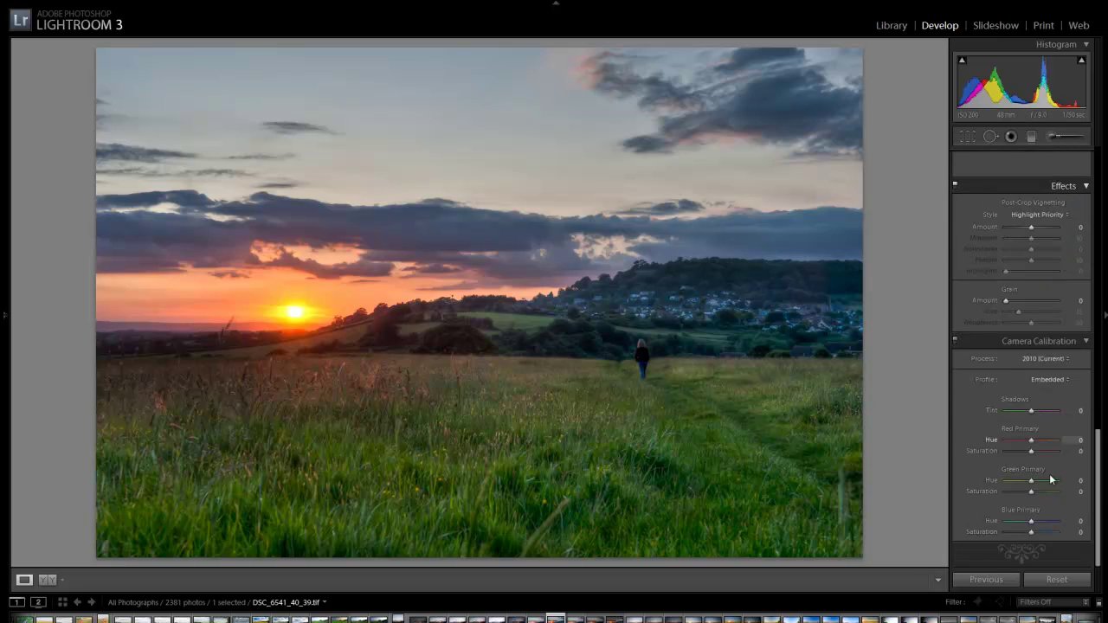
scroll(1048, 415, "up", 15)
scroll(1038, 490, "up", 3)
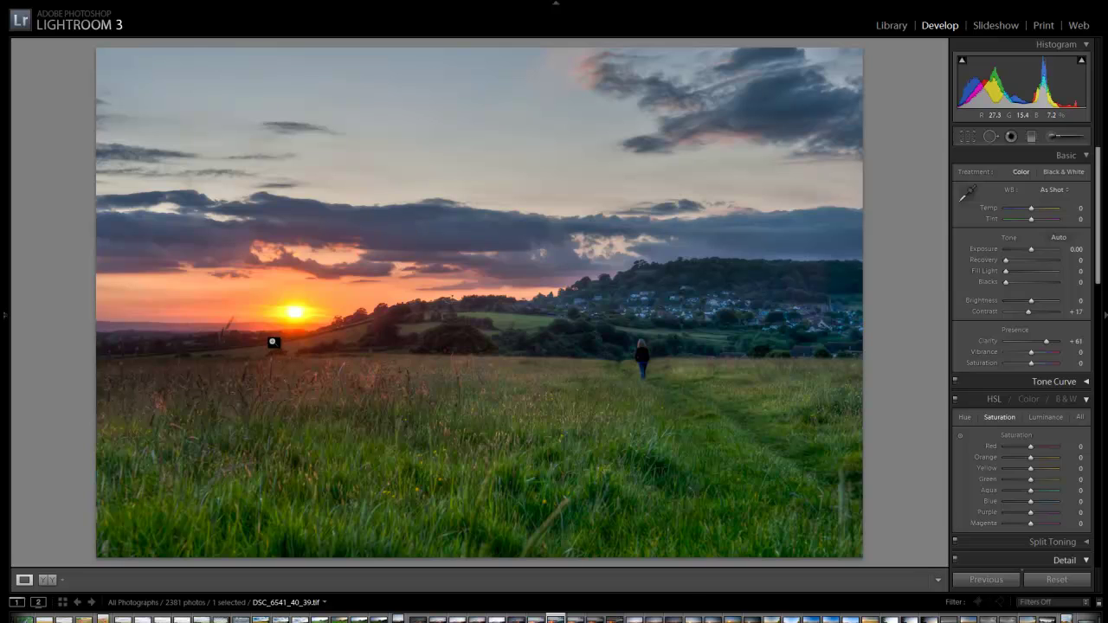
left_click(645, 351)
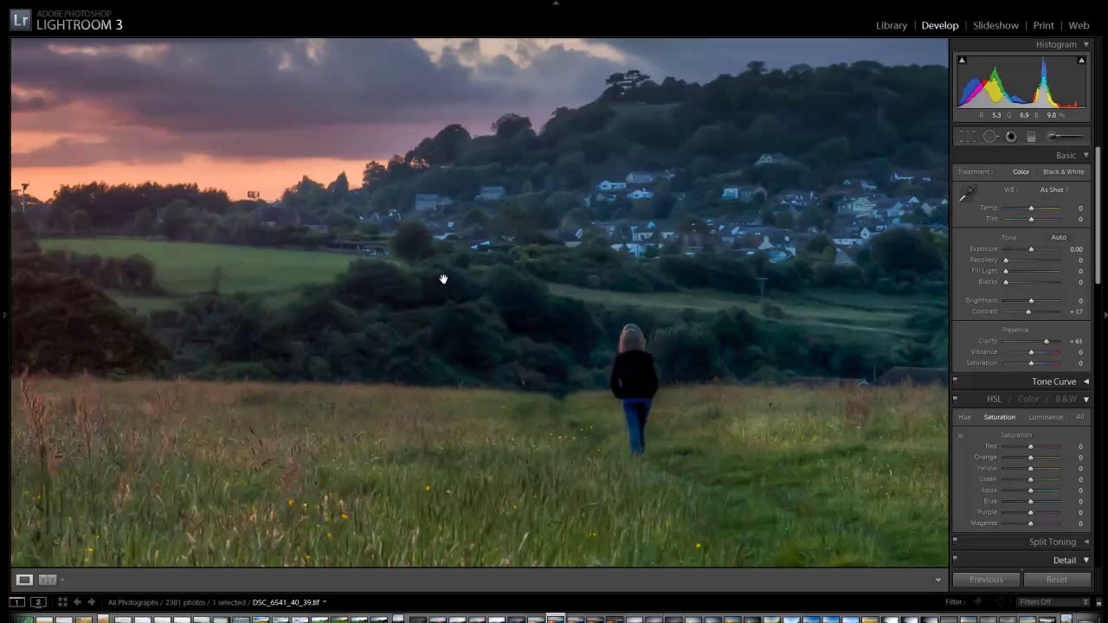
key("equal")
key("minus")
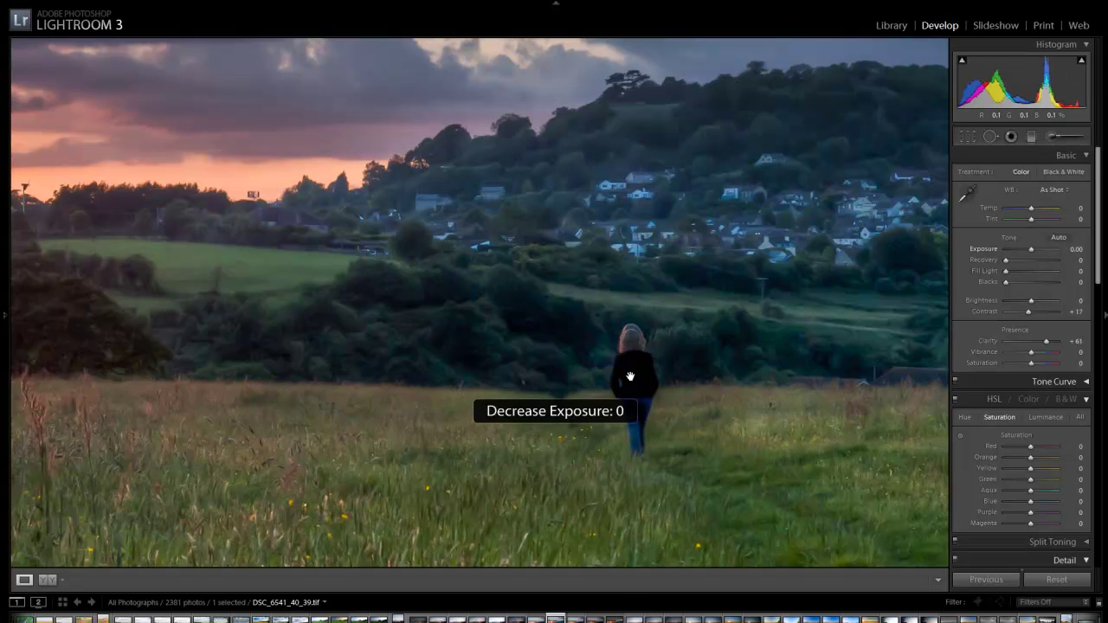
left_click(644, 348)
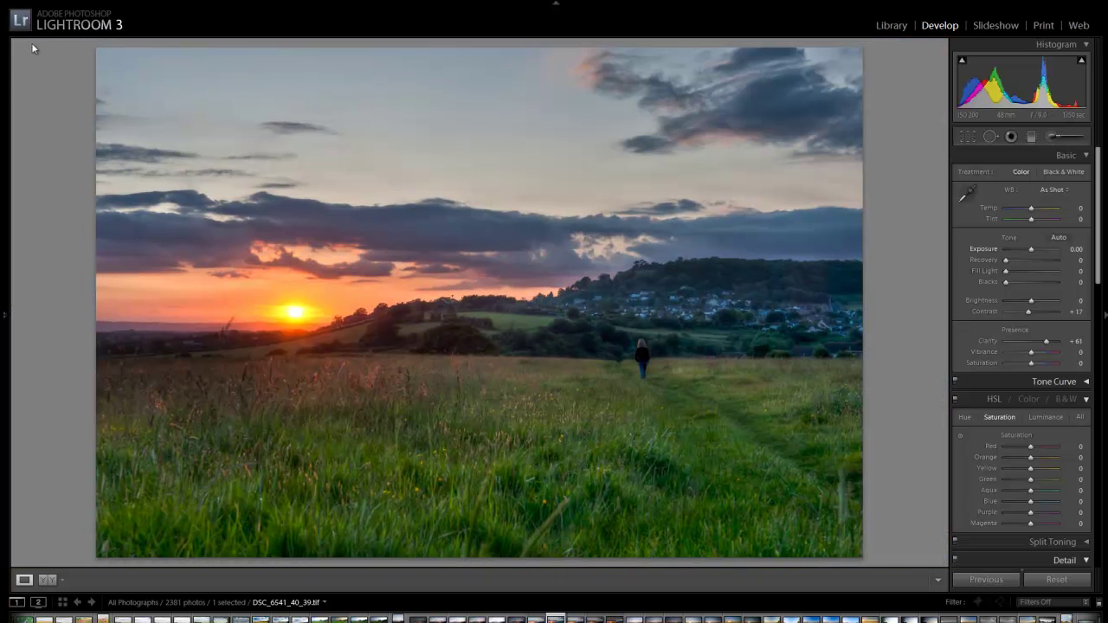
Magnify to 3:1 from the Navigator and pan to the woman's ghosted head.
mouse_move(6, 174)
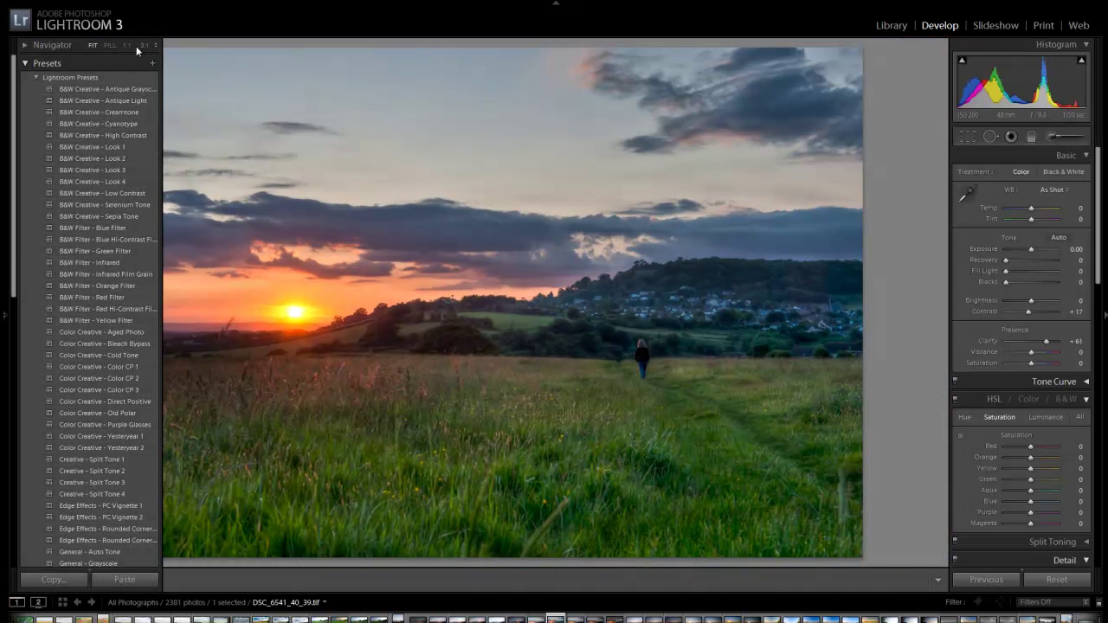
left_click(144, 45)
left_click_drag(681, 341, 394, 241)
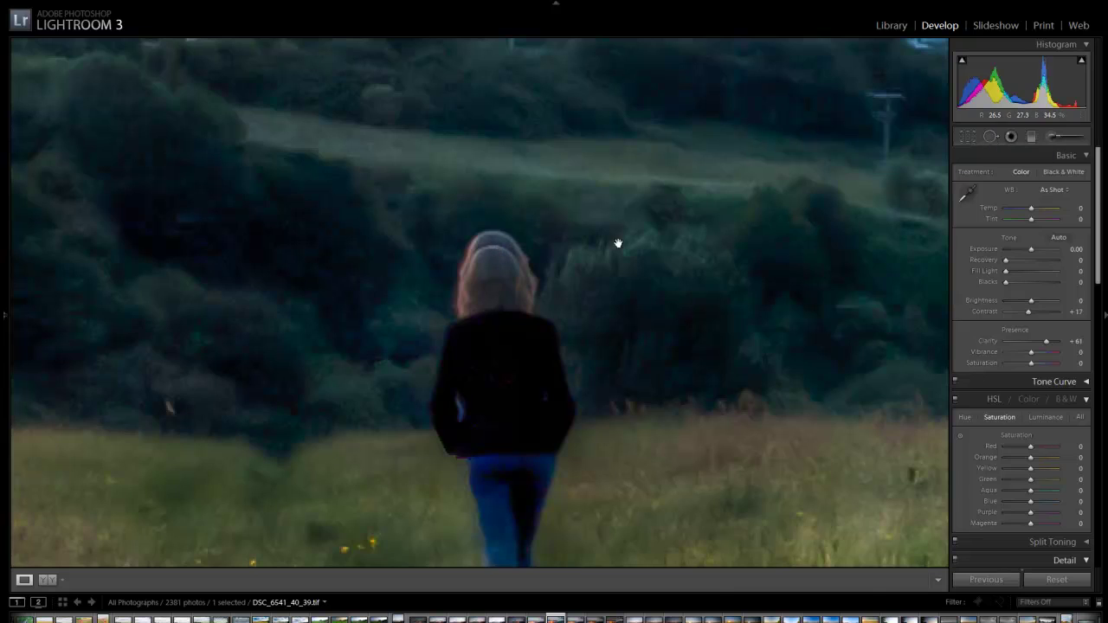
Place size-16 Clone spots over the ghosted hair edges, sourcing clean background foliage.
left_click(990, 136)
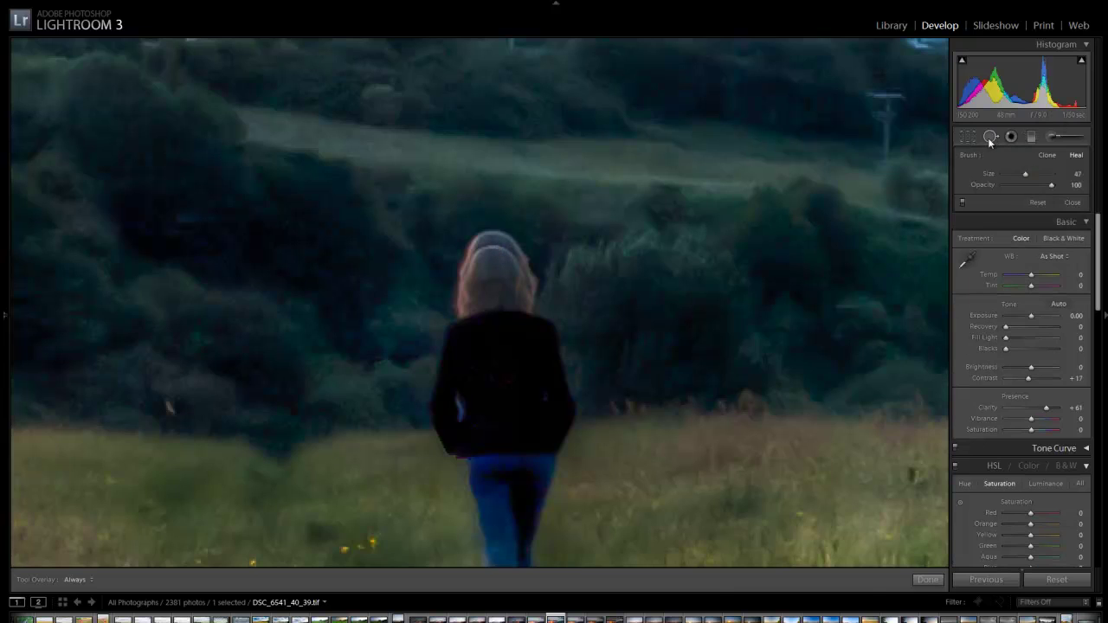
left_click(1047, 155)
scroll(490, 227, "down", 3)
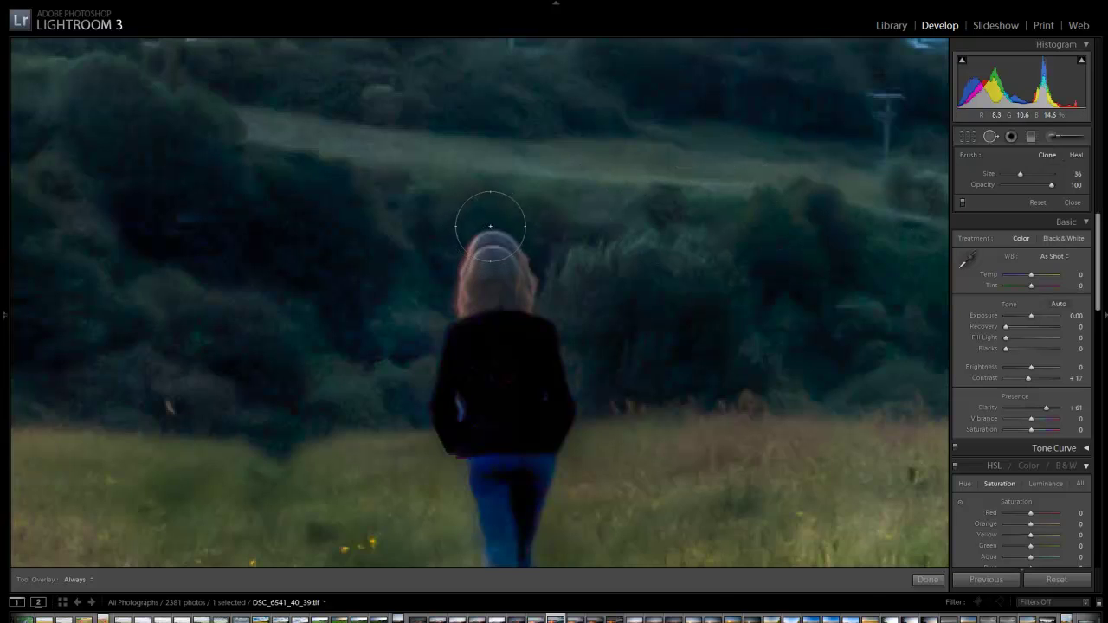
scroll(489, 227, "down", 6)
left_click(494, 234)
scroll(542, 280, "down", 1)
left_click(541, 280)
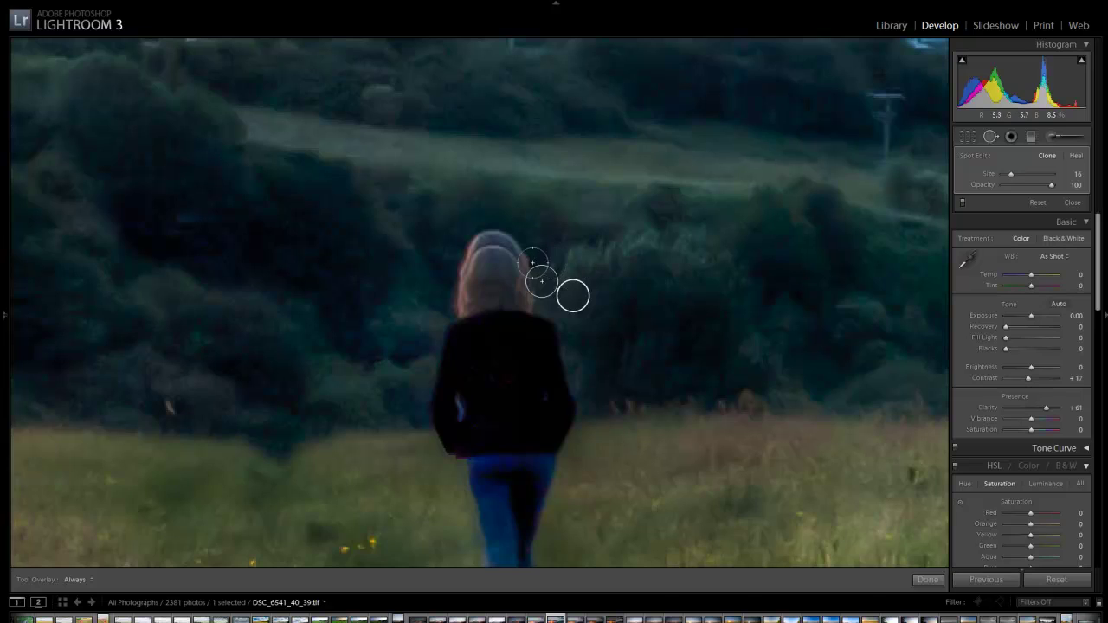
left_click(536, 260)
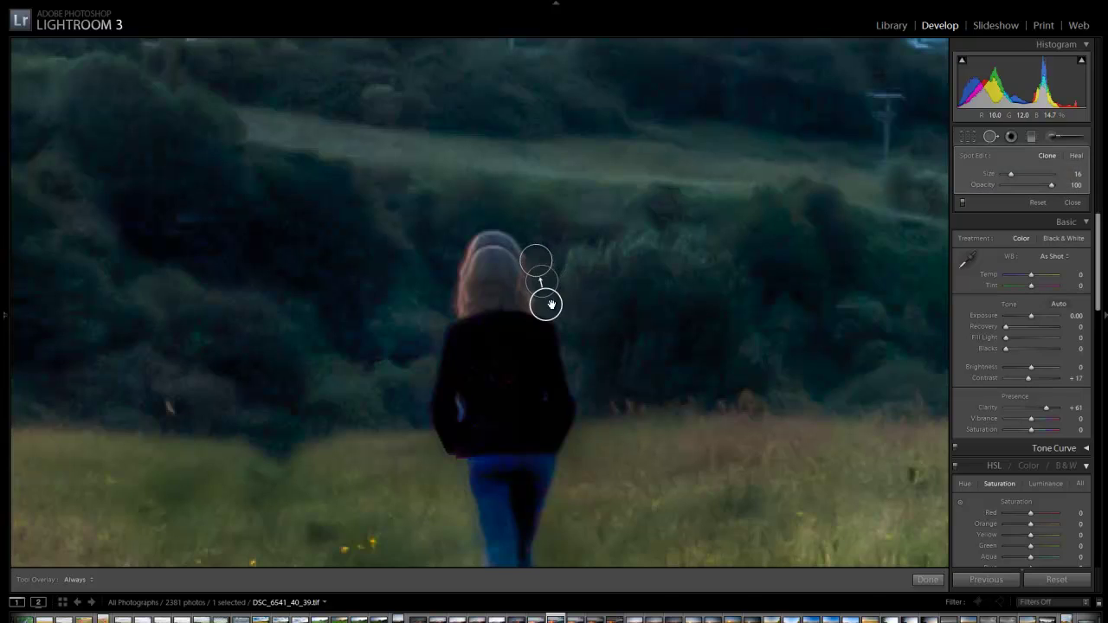
left_click_drag(551, 305, 572, 247)
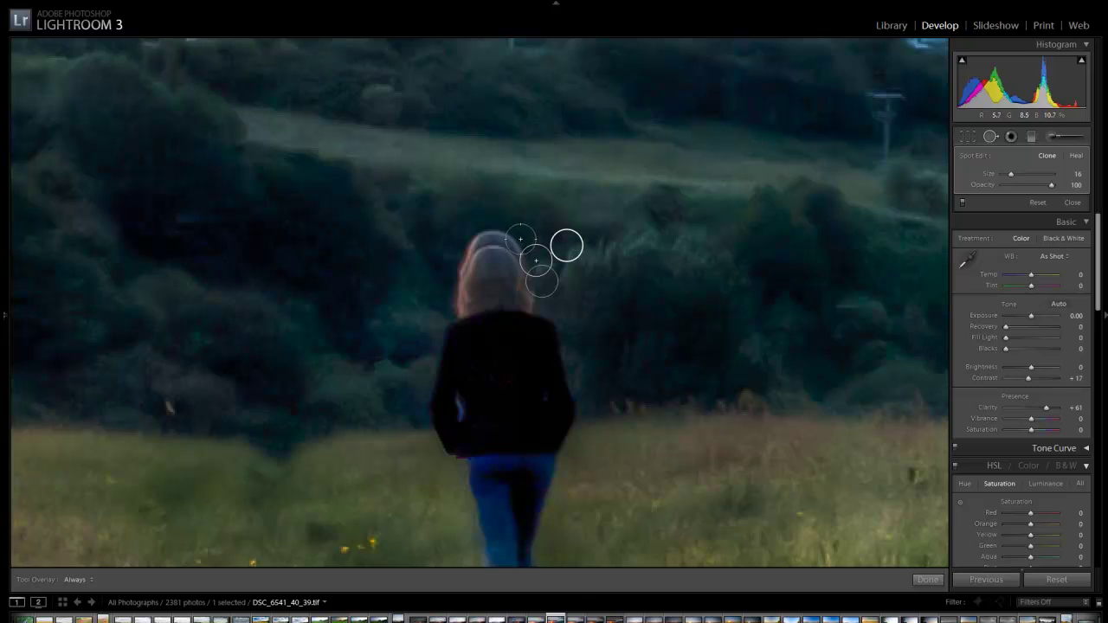
mouse_move(567, 246)
left_mouse_down()
mouse_move(556, 252)
mouse_move(567, 218)
left_mouse_up()
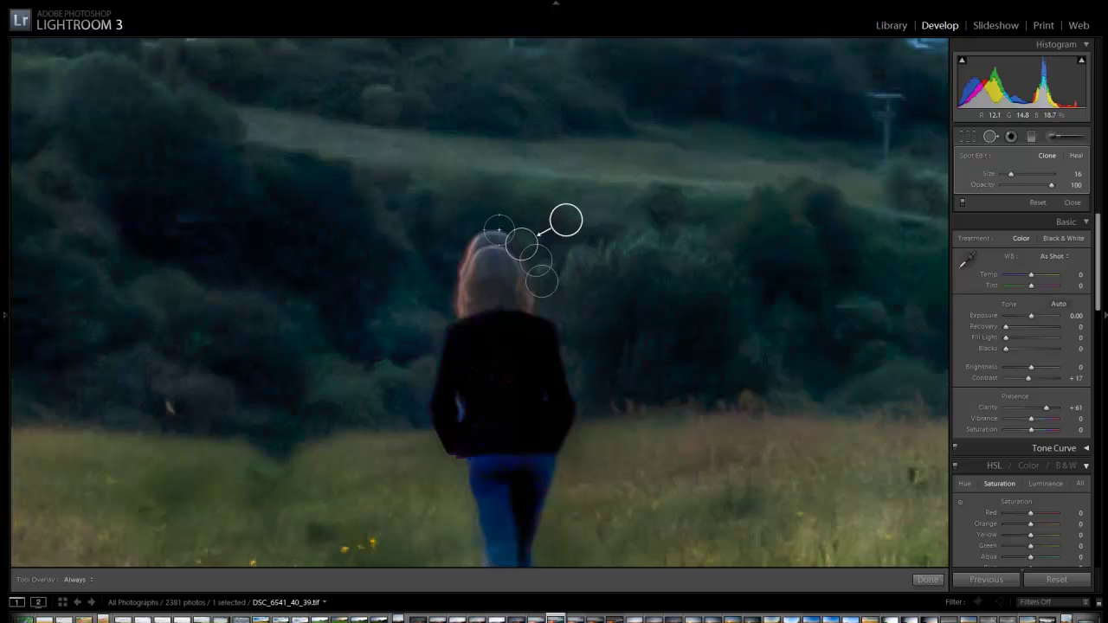
Move the clone spot sources onto matching background and apply the clone spots.
left_click(499, 232)
mouse_move(466, 241)
left_mouse_down()
mouse_move(496, 208)
mouse_move(503, 214)
left_mouse_up()
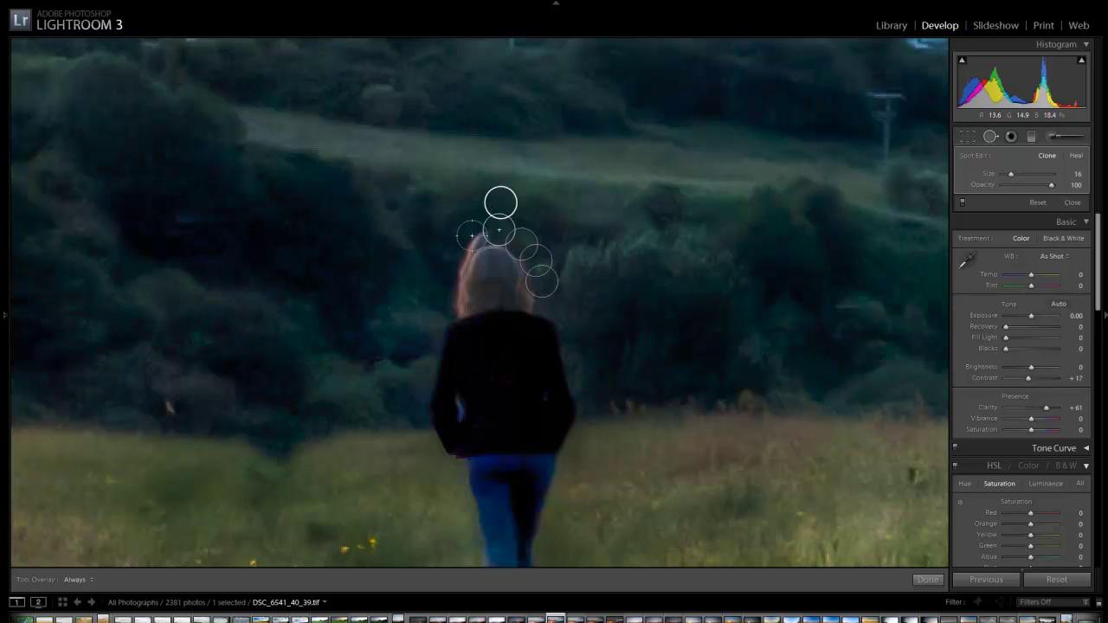
left_click(471, 236)
key("Delete")
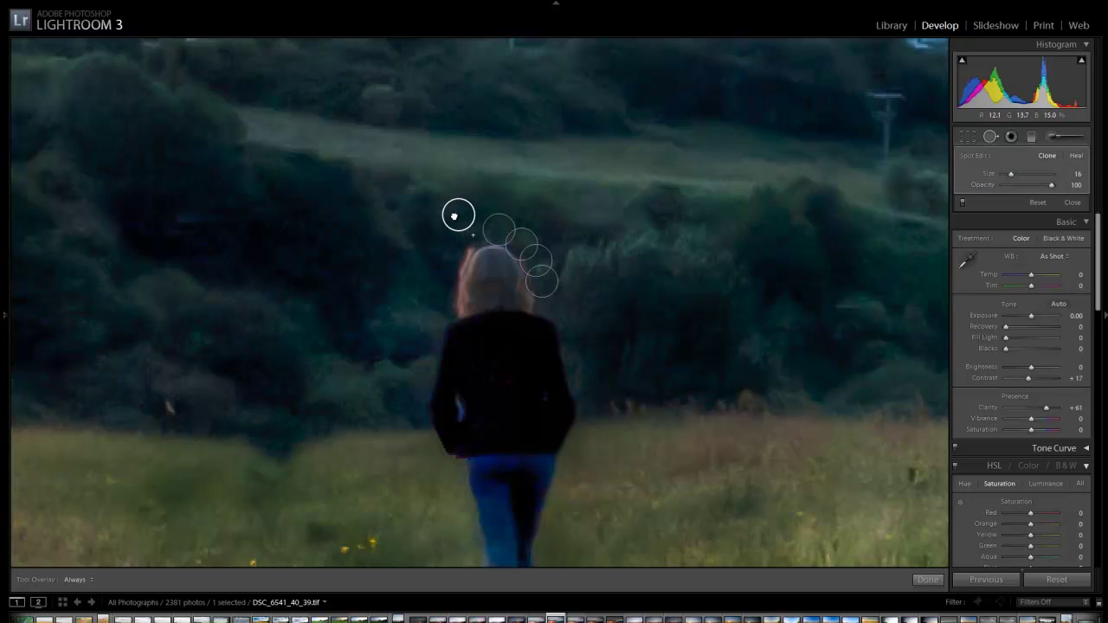
key("ctrl+z")
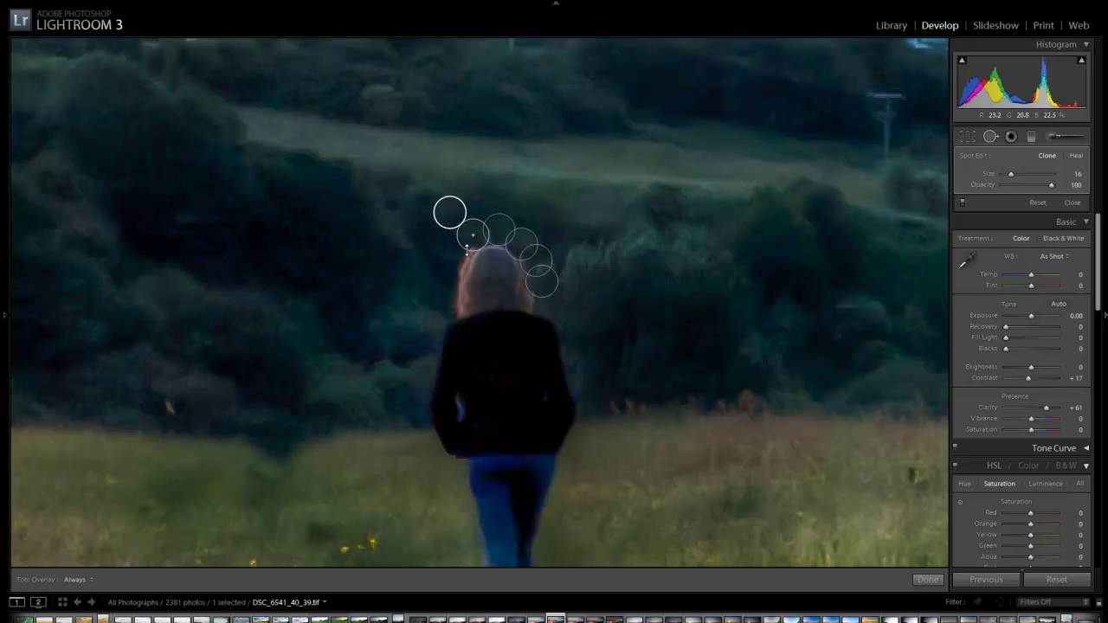
mouse_move(456, 251)
left_mouse_down()
mouse_move(445, 286)
mouse_move(424, 241)
mouse_move(459, 255)
mouse_move(450, 277)
mouse_move(456, 309)
mouse_move(412, 274)
left_mouse_up()
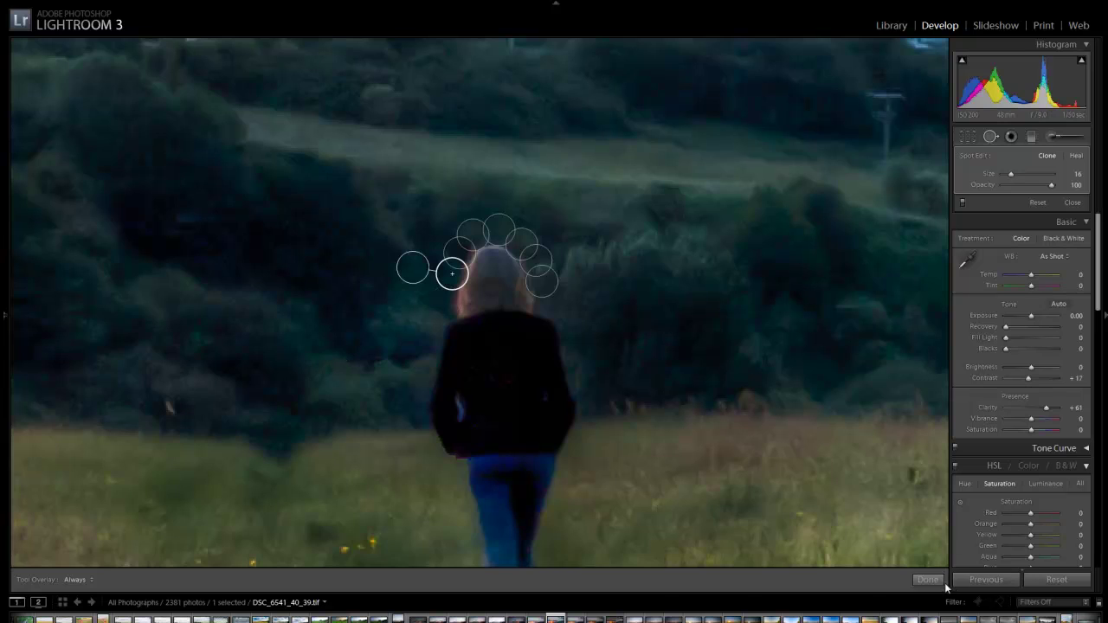
left_click(918, 577)
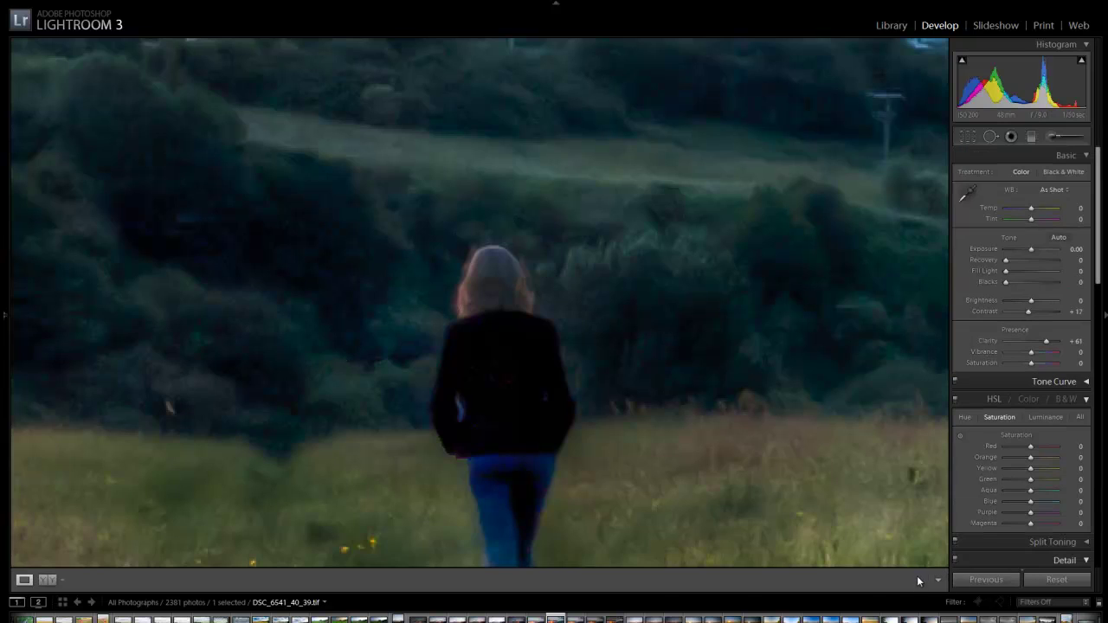
left_click(991, 136)
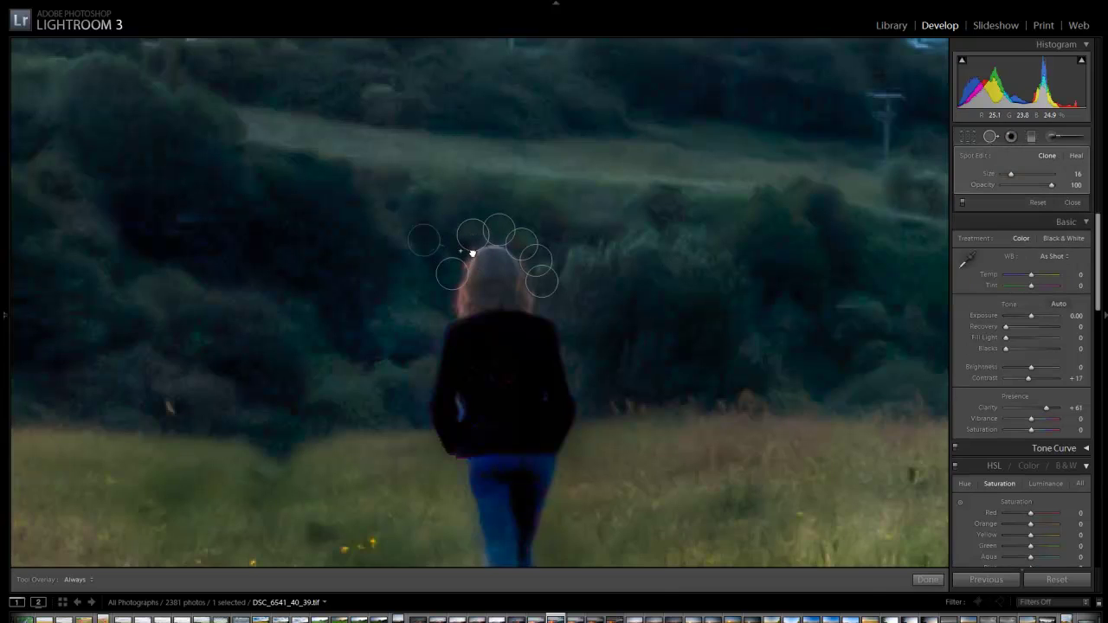
left_click(935, 581)
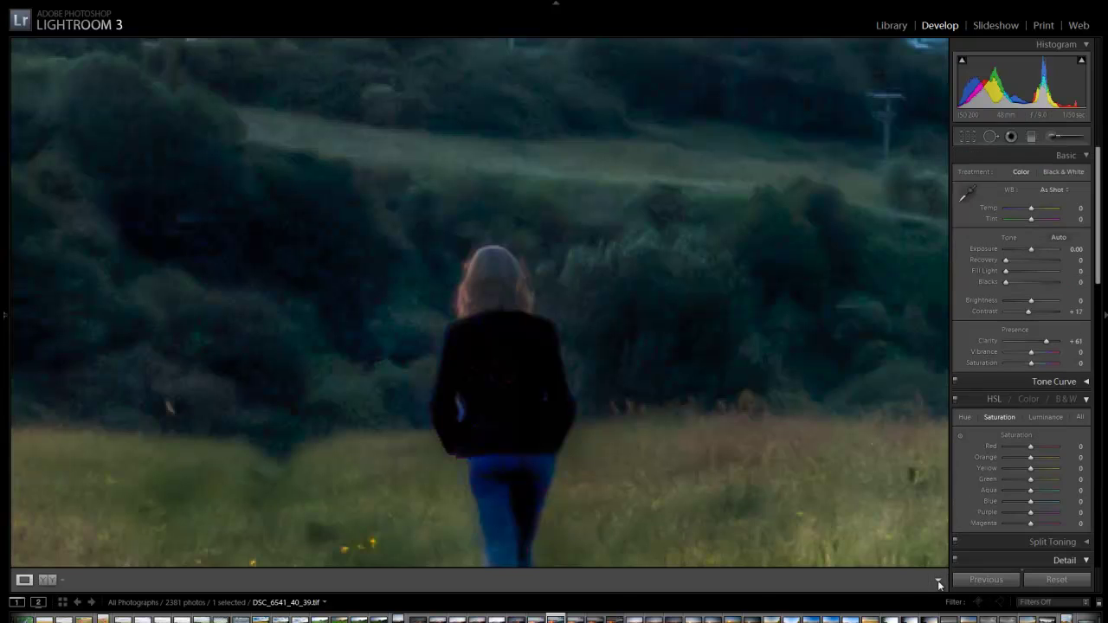
Zoom in on the walking woman and bushes behind her using the Navigator magnification.
left_click(543, 254)
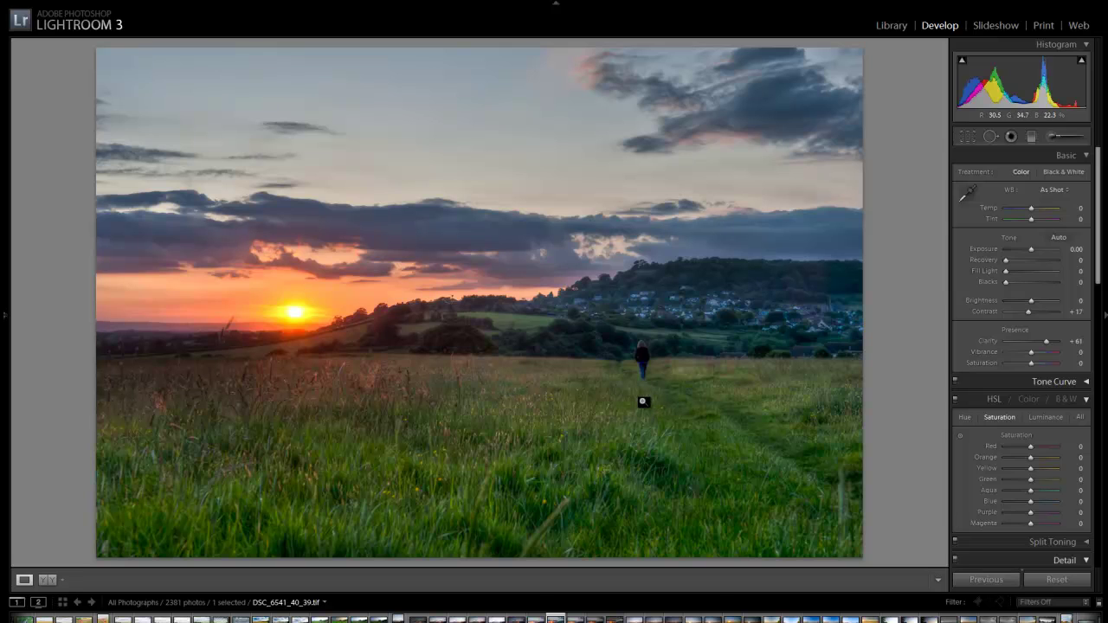
left_click(631, 350)
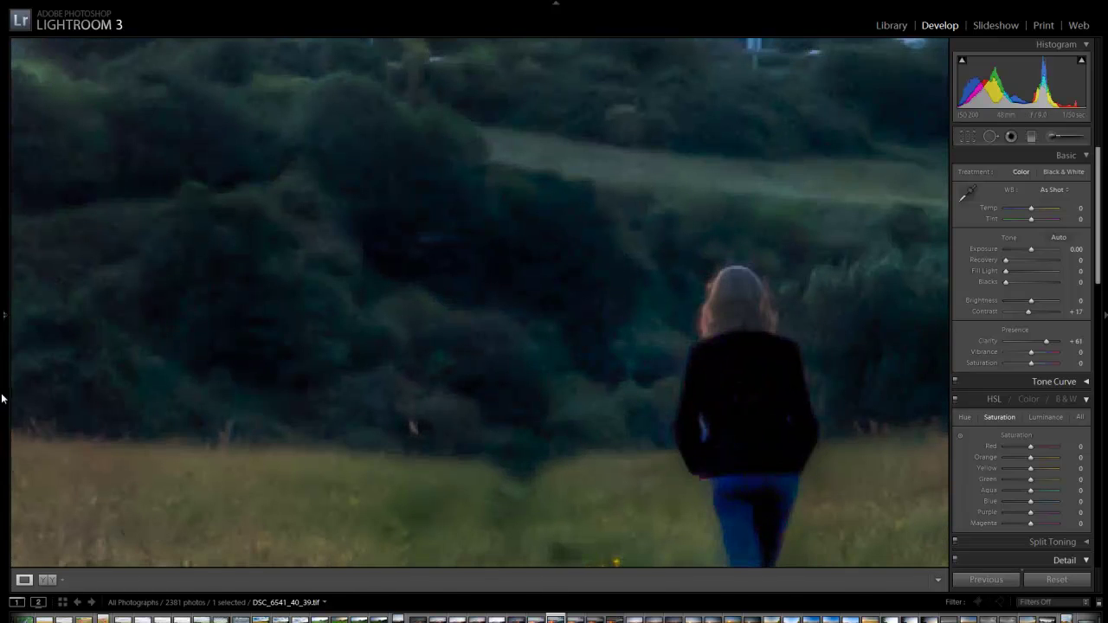
mouse_move(2, 398)
left_click(125, 45)
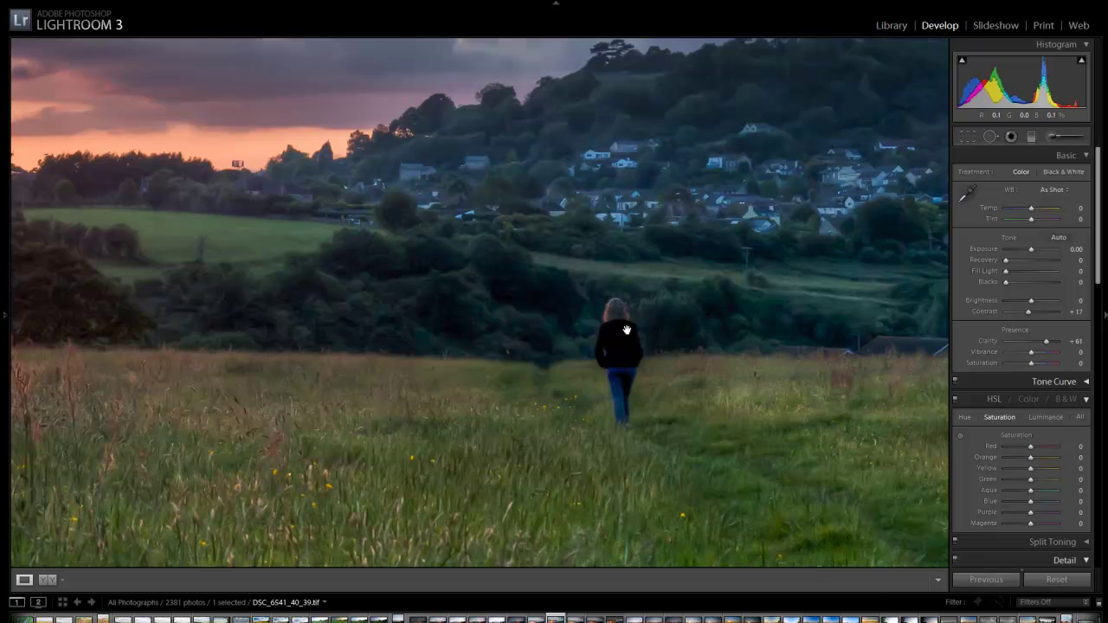
left_click(601, 319)
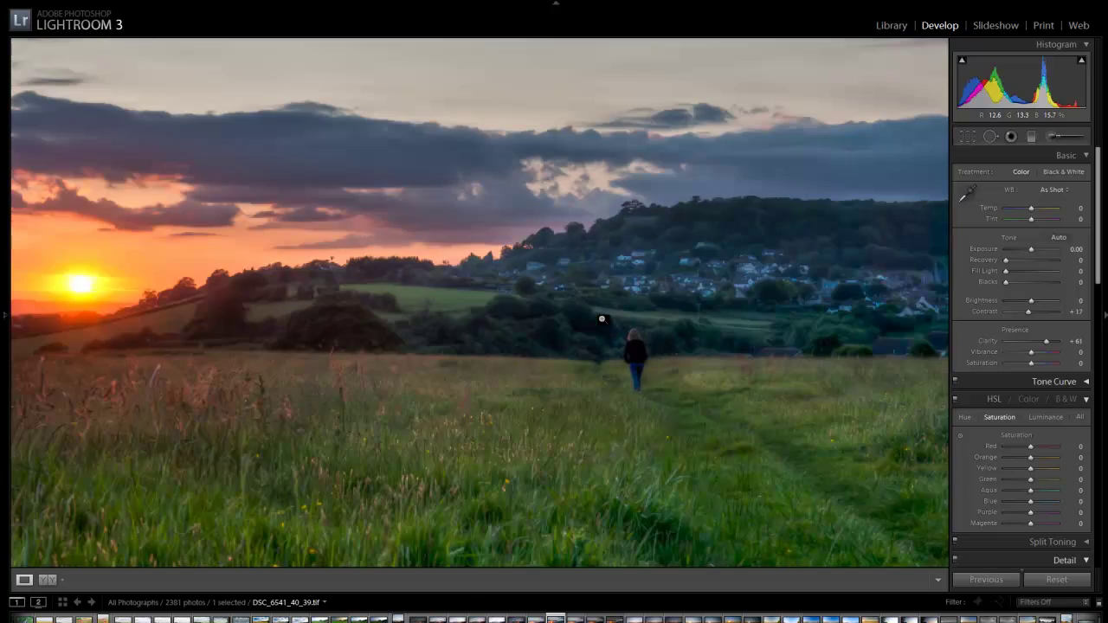
left_click(636, 351)
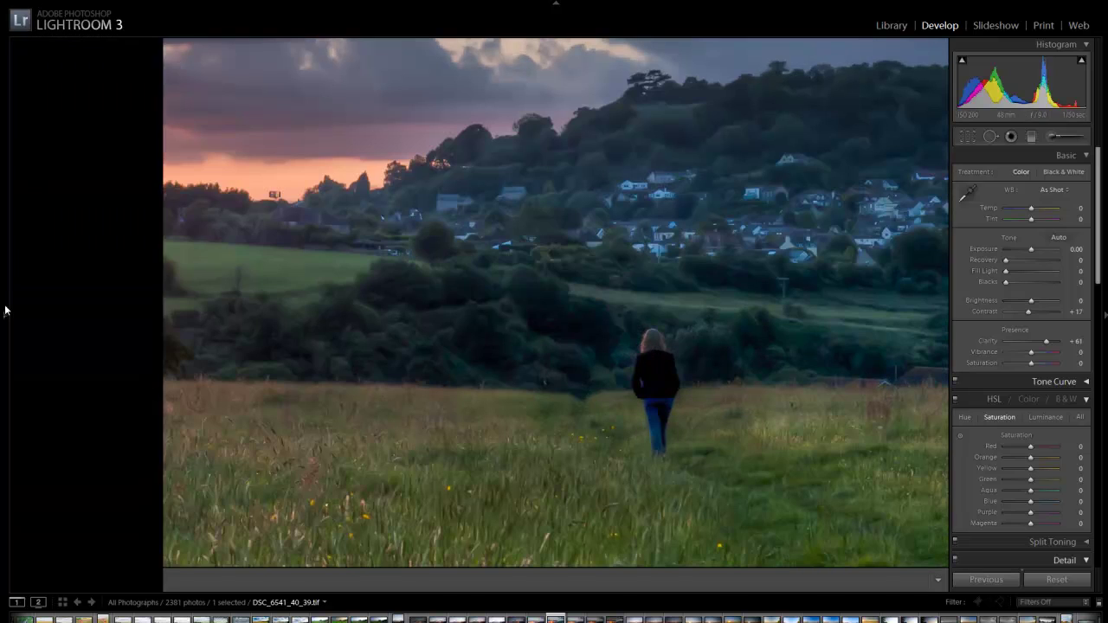
At 3:1 on the woman's head, reposition two clone spots and apply them.
mouse_move(4, 318)
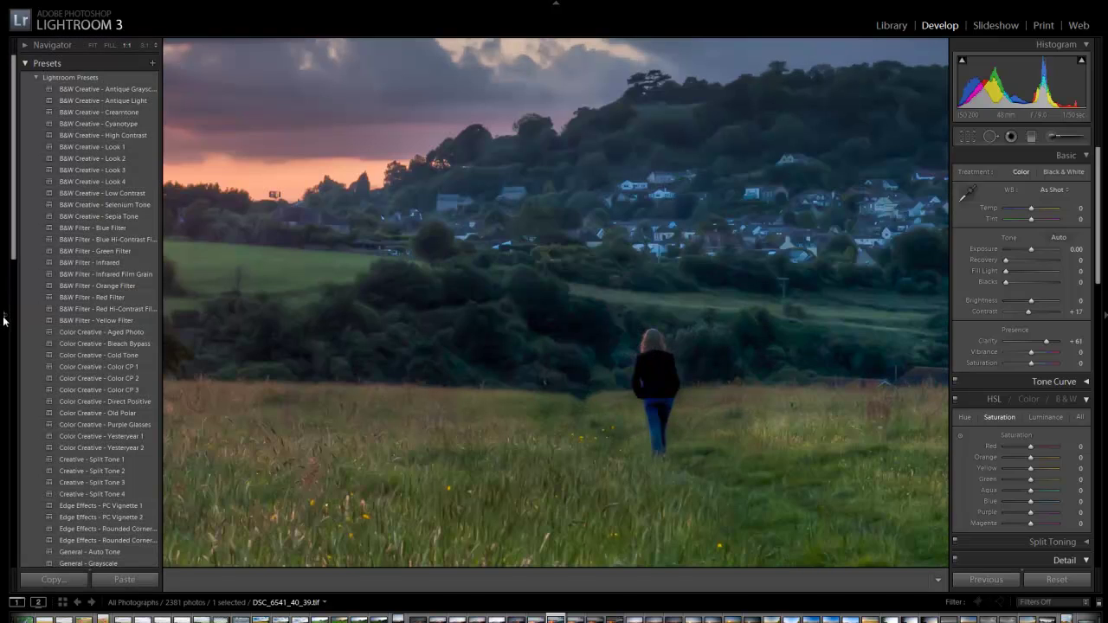
left_click(144, 46)
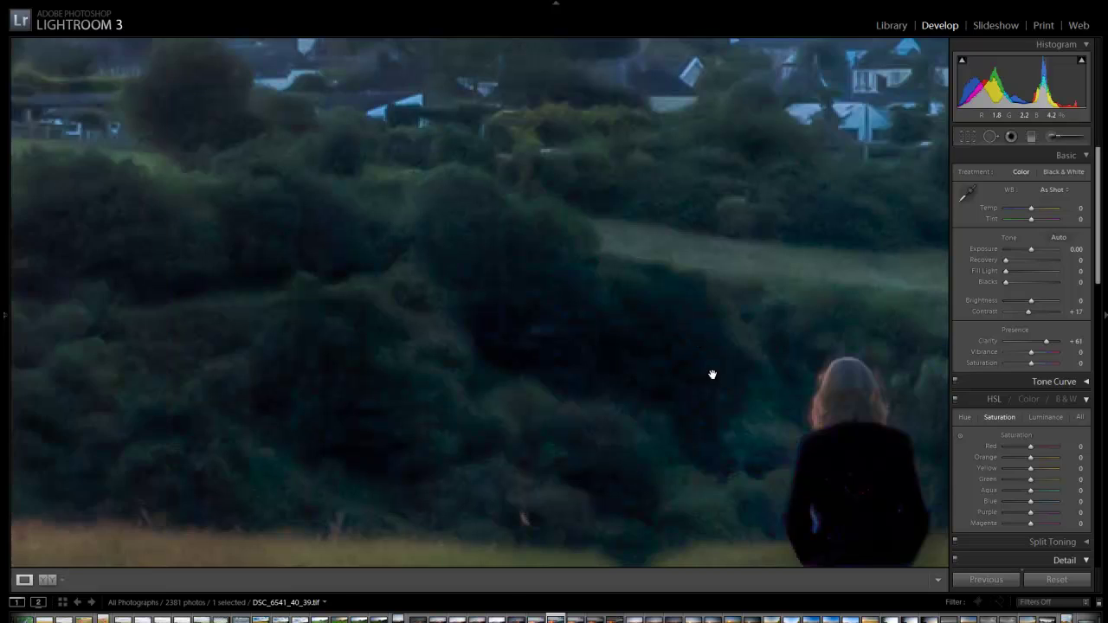
left_click_drag(712, 373, 524, 341)
left_click(990, 136)
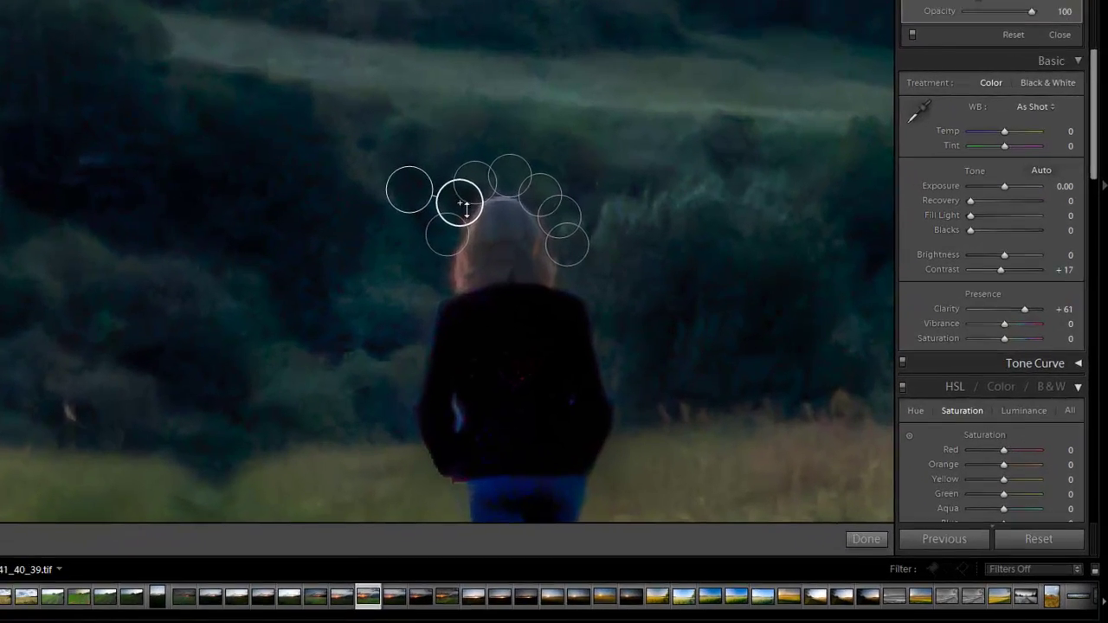
left_click_drag(466, 206, 466, 212)
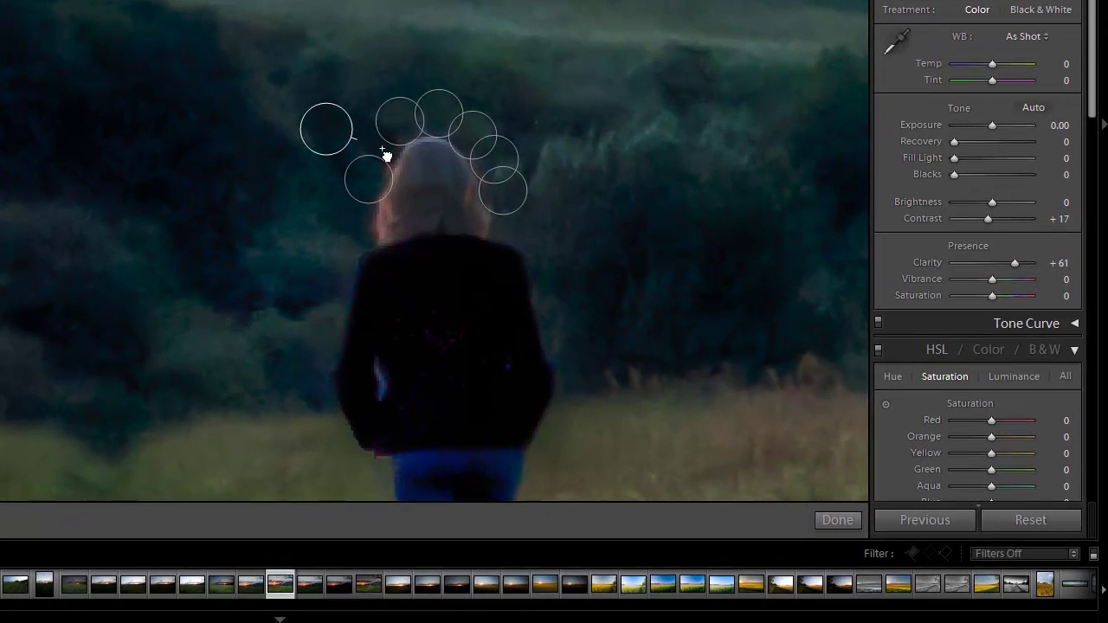
mouse_move(387, 158)
left_mouse_down()
mouse_move(396, 116)
mouse_move(399, 126)
left_mouse_up()
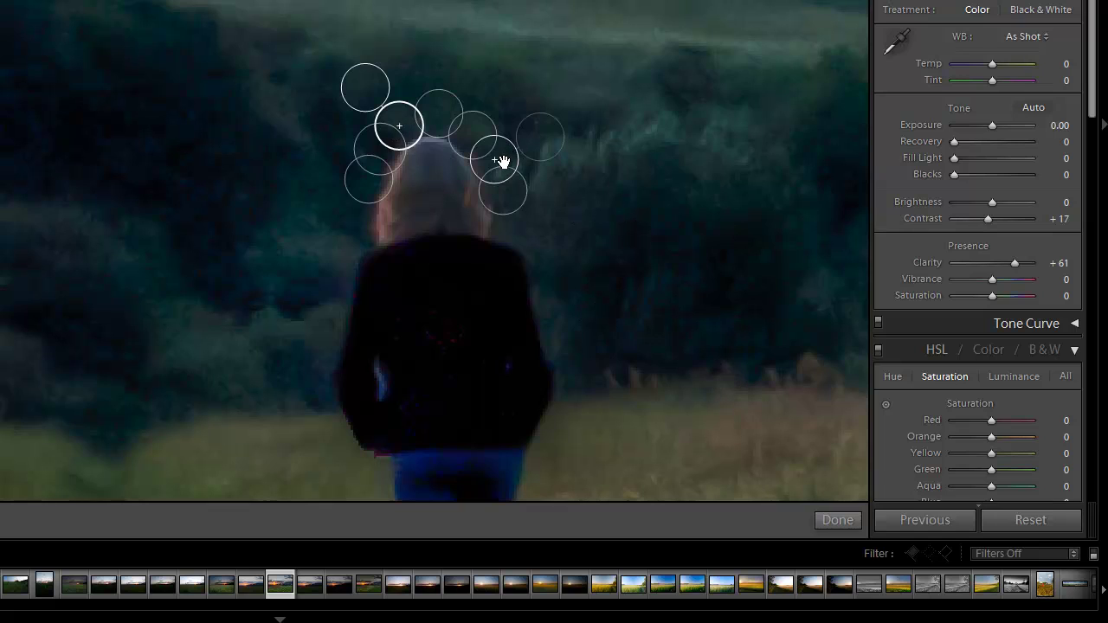
left_click(847, 523)
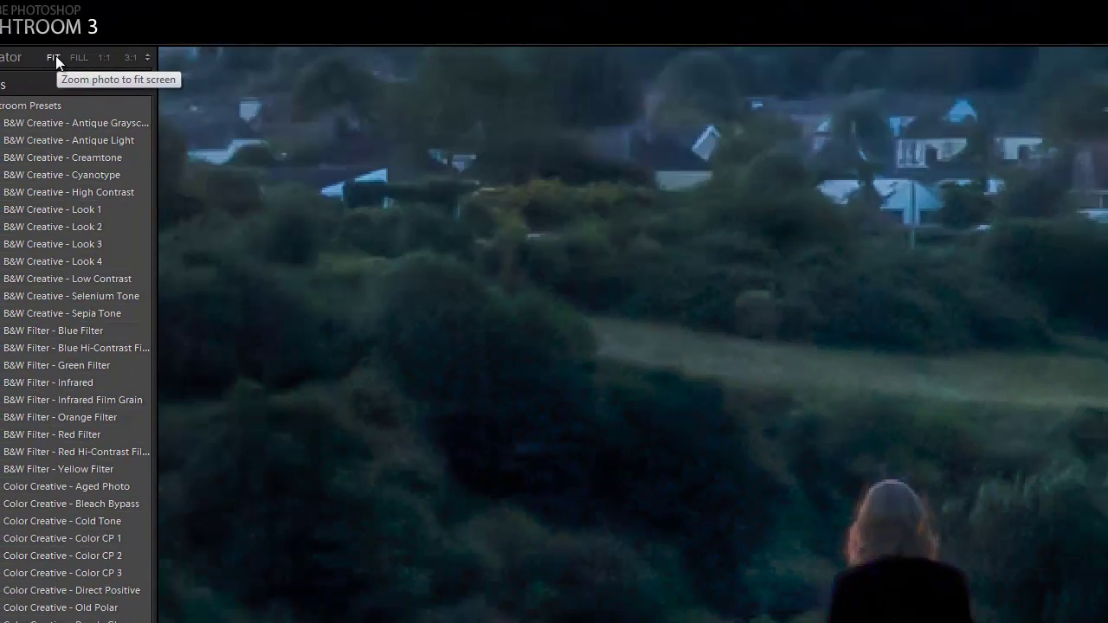
Clone the top of the sky streak with a slightly enlarged spot sourced from plain sky.
left_click(53, 57)
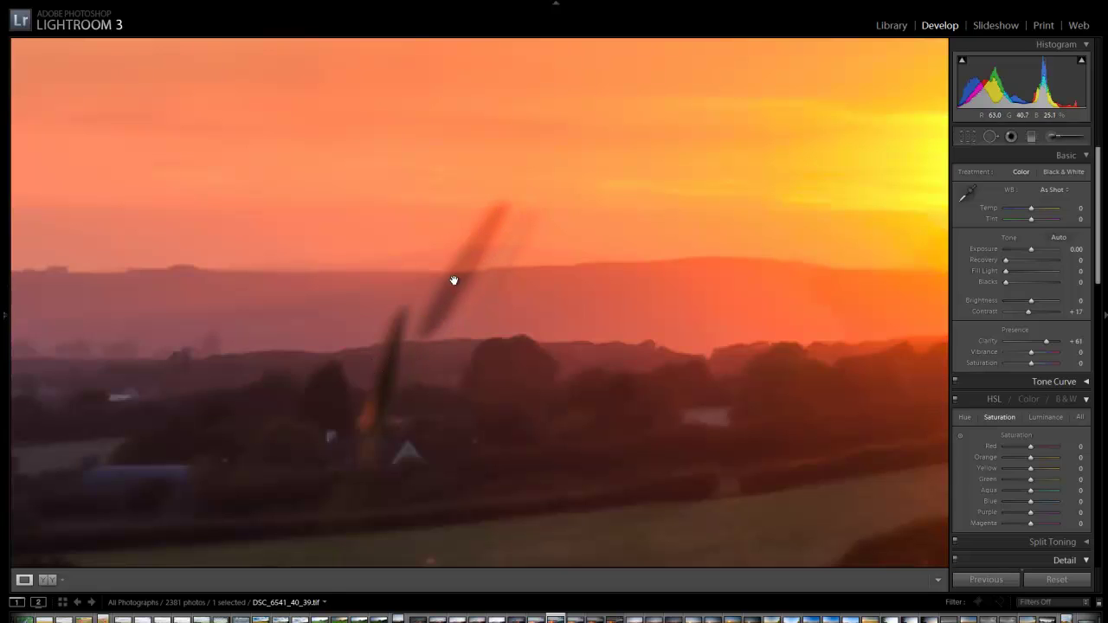
left_click(991, 136)
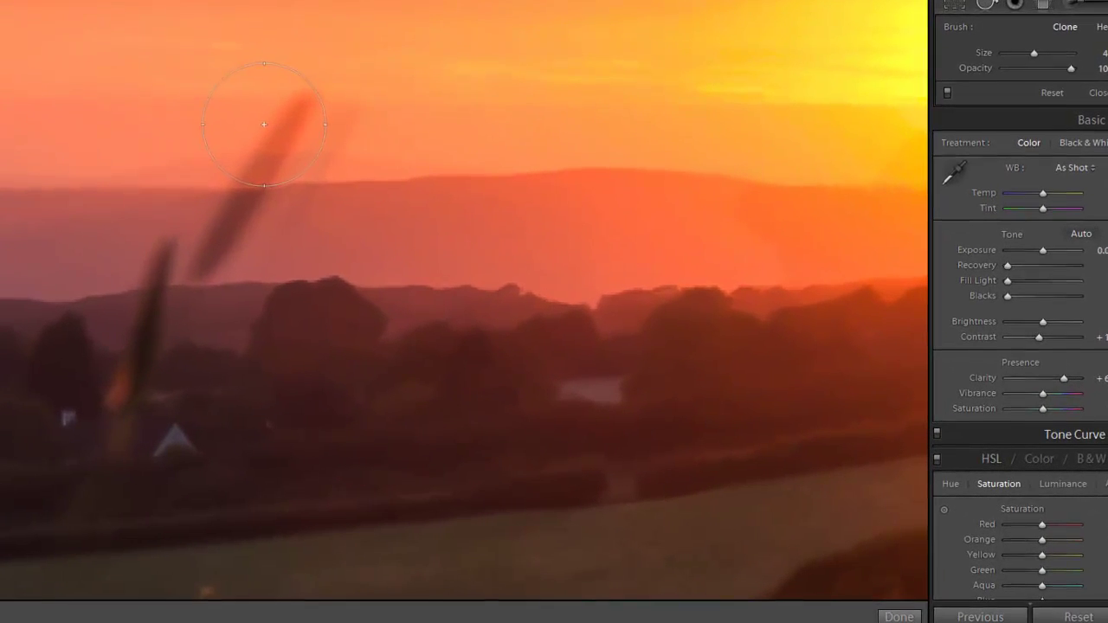
left_click(377, 180)
left_click_drag(495, 215, 513, 186)
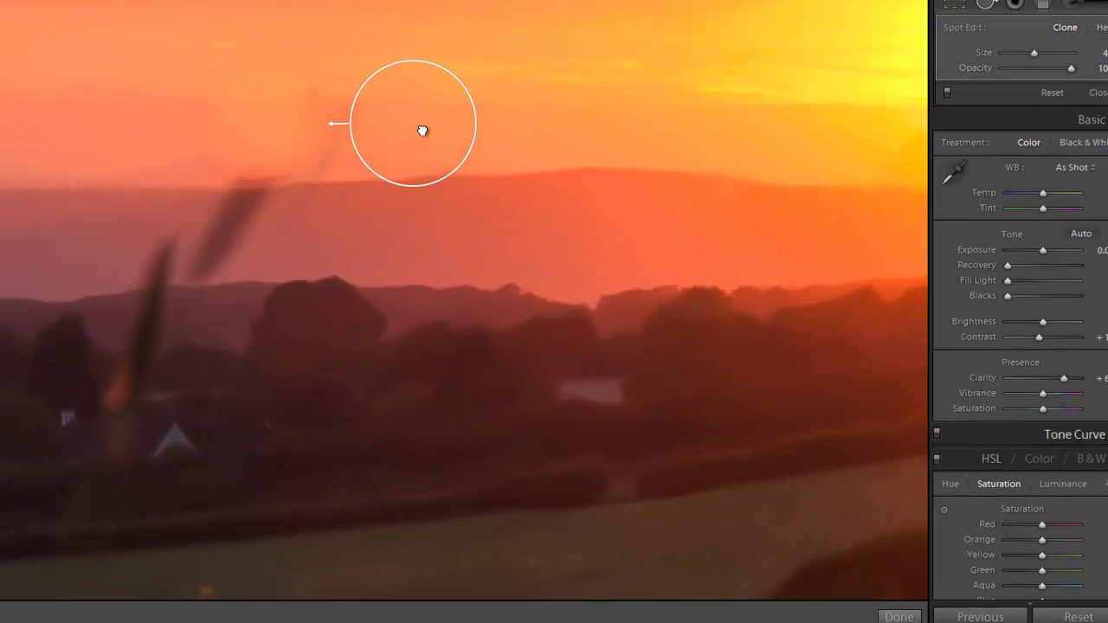
mouse_move(422, 131)
left_mouse_down()
mouse_move(431, 111)
mouse_move(421, 124)
mouse_move(121, 124)
mouse_move(104, 111)
mouse_move(108, 130)
left_mouse_up()
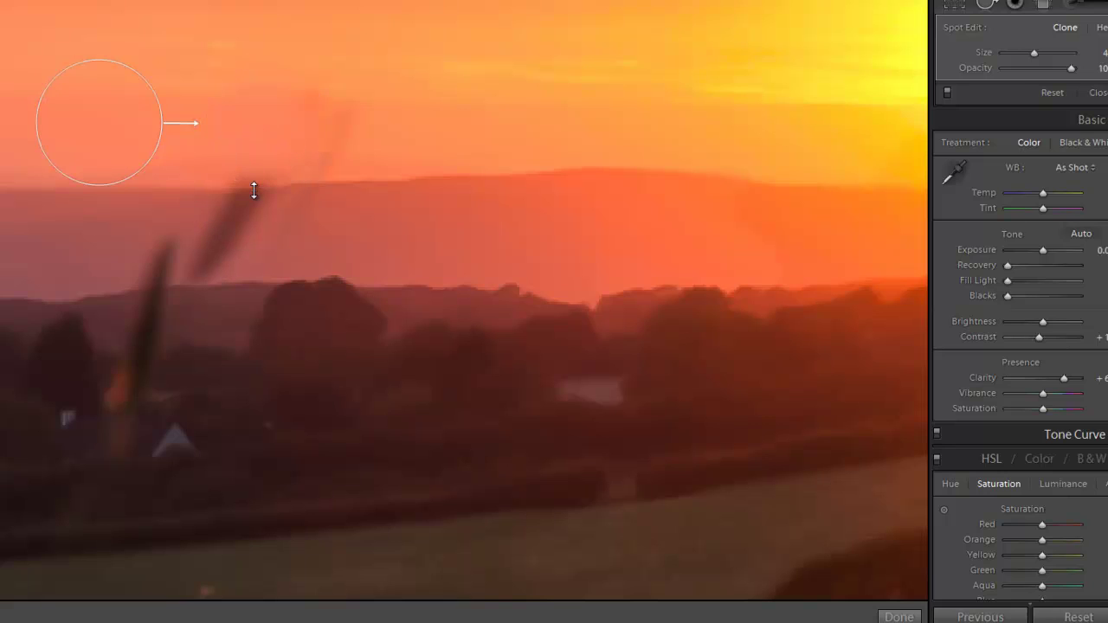
left_click_drag(254, 191, 253, 200)
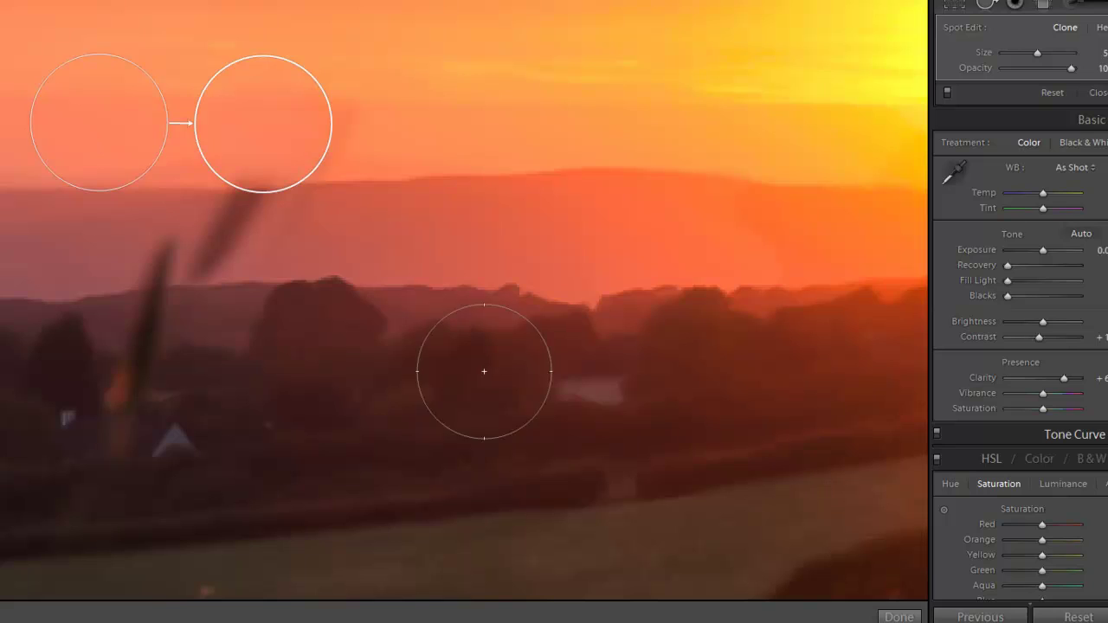
Add a second clone spot on the streak sourced further left, then enlarge the upper spot and shrink the lower one.
left_click(229, 234)
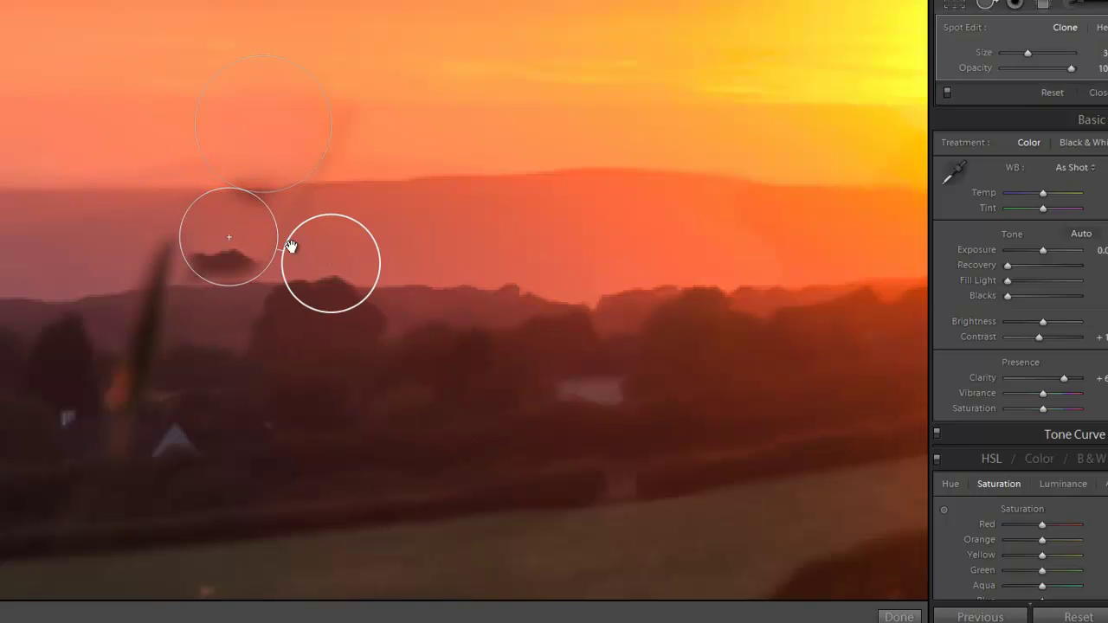
mouse_move(291, 247)
left_mouse_down()
mouse_move(352, 247)
mouse_move(379, 228)
mouse_move(86, 245)
mouse_move(371, 225)
mouse_move(379, 237)
mouse_move(111, 241)
left_mouse_up()
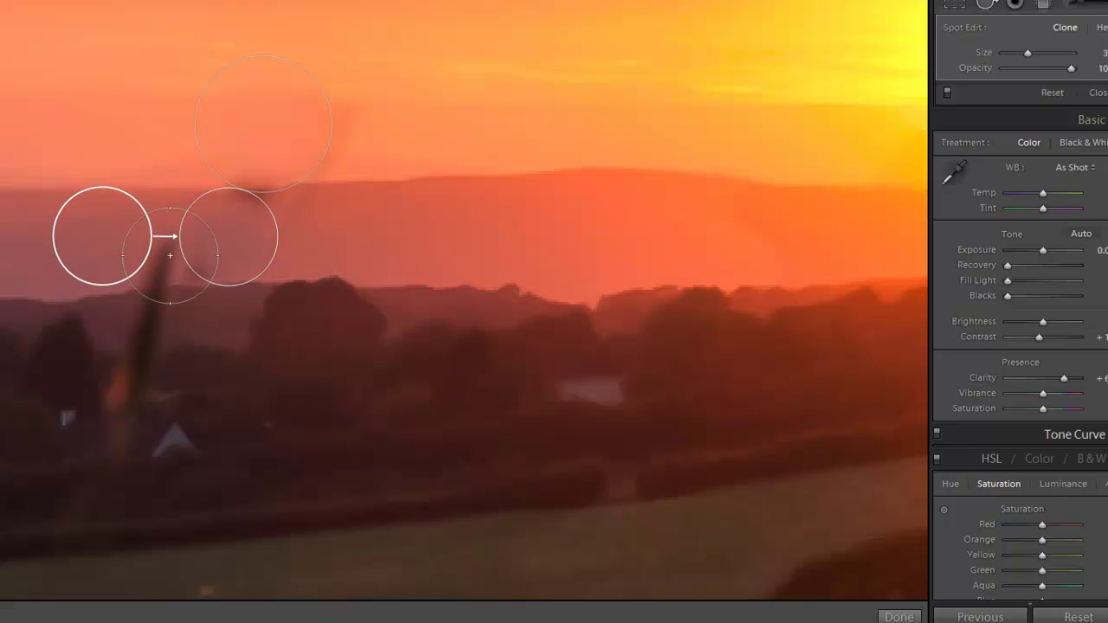
mouse_move(159, 239)
left_mouse_down()
mouse_move(59, 260)
mouse_move(64, 252)
left_mouse_up()
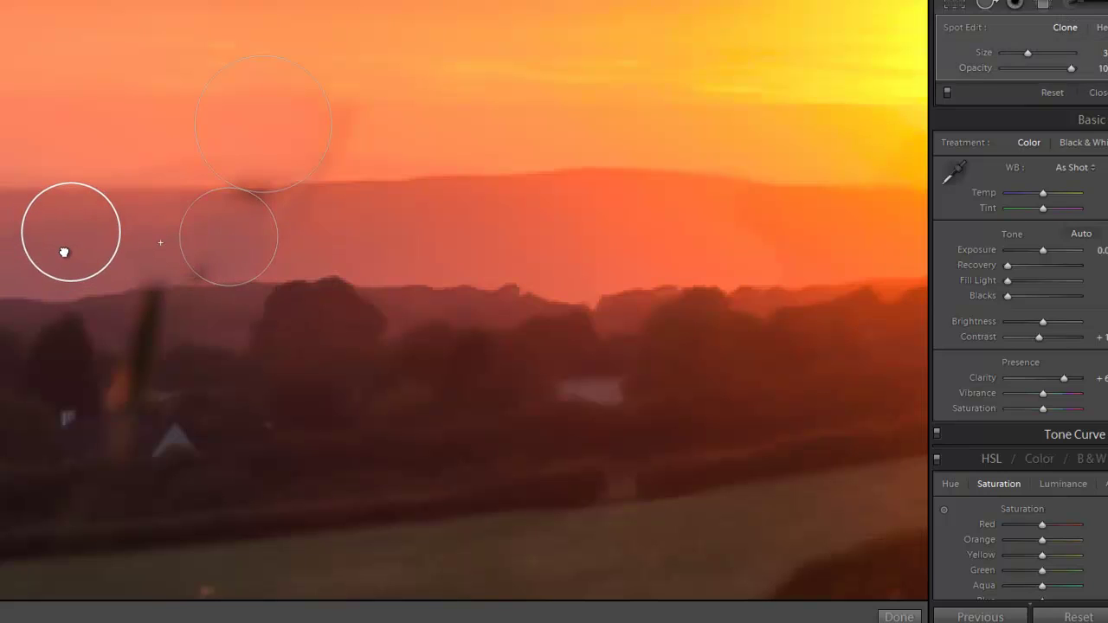
left_click(201, 276)
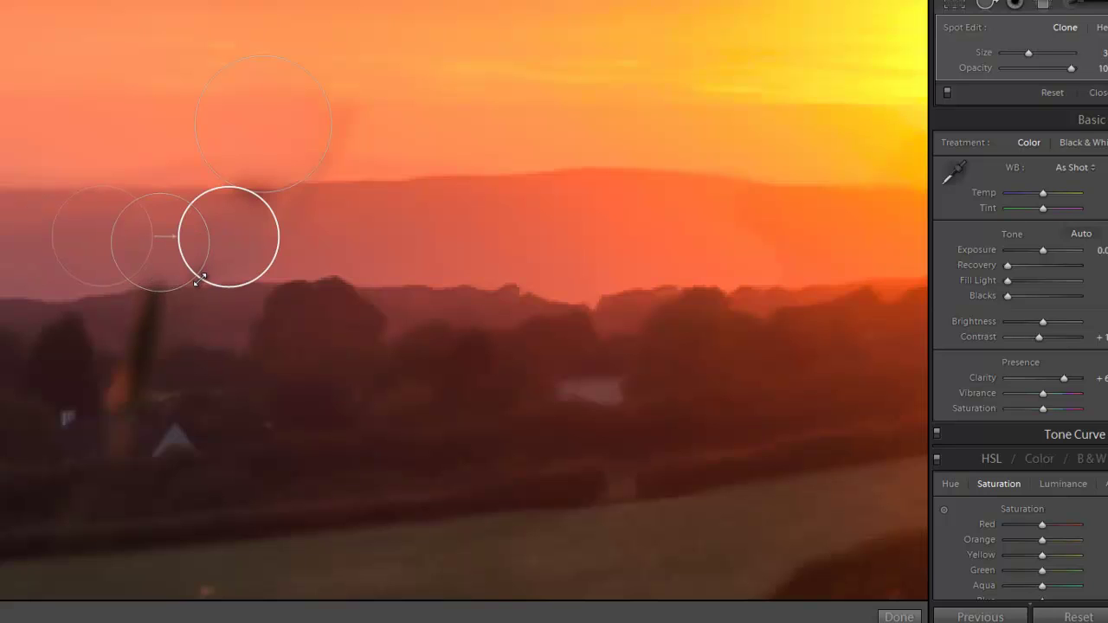
left_click(899, 616)
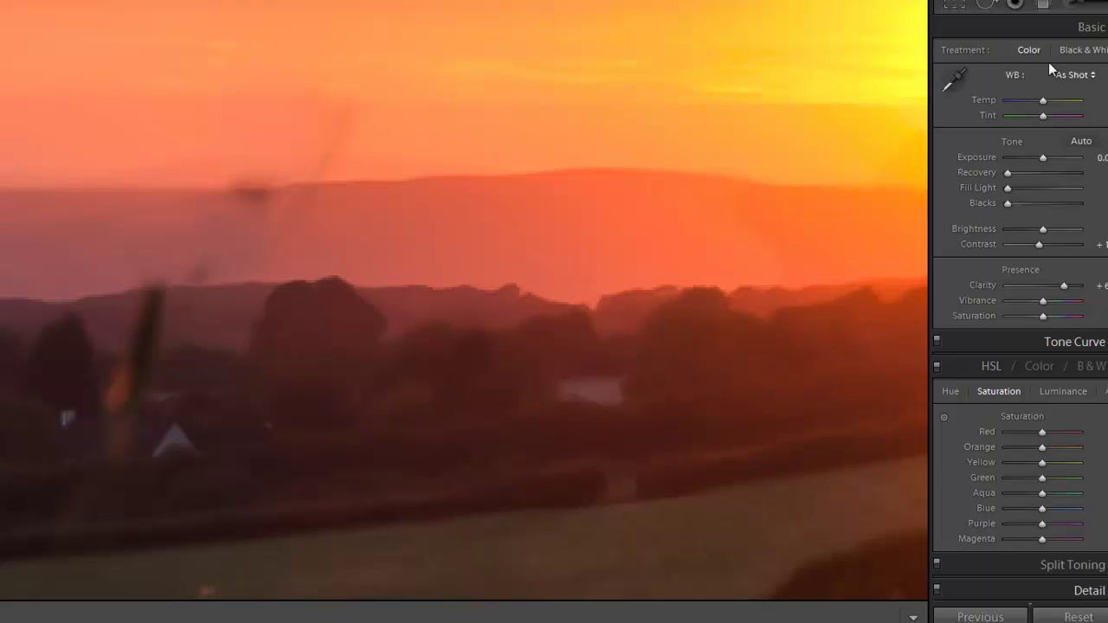
left_click(987, 5)
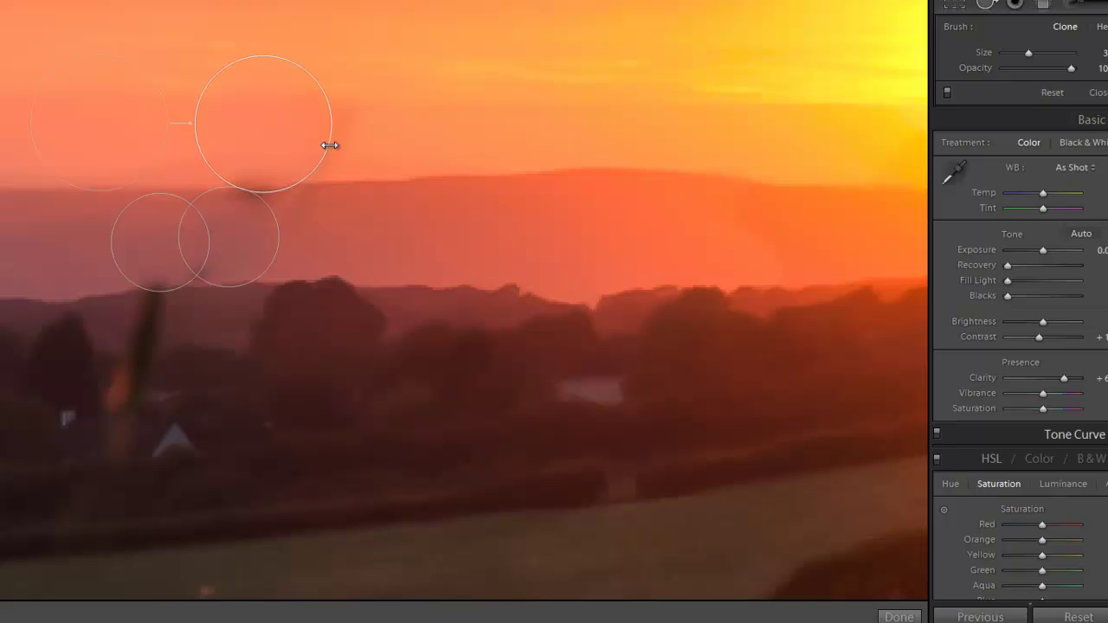
left_click_drag(329, 144, 366, 143)
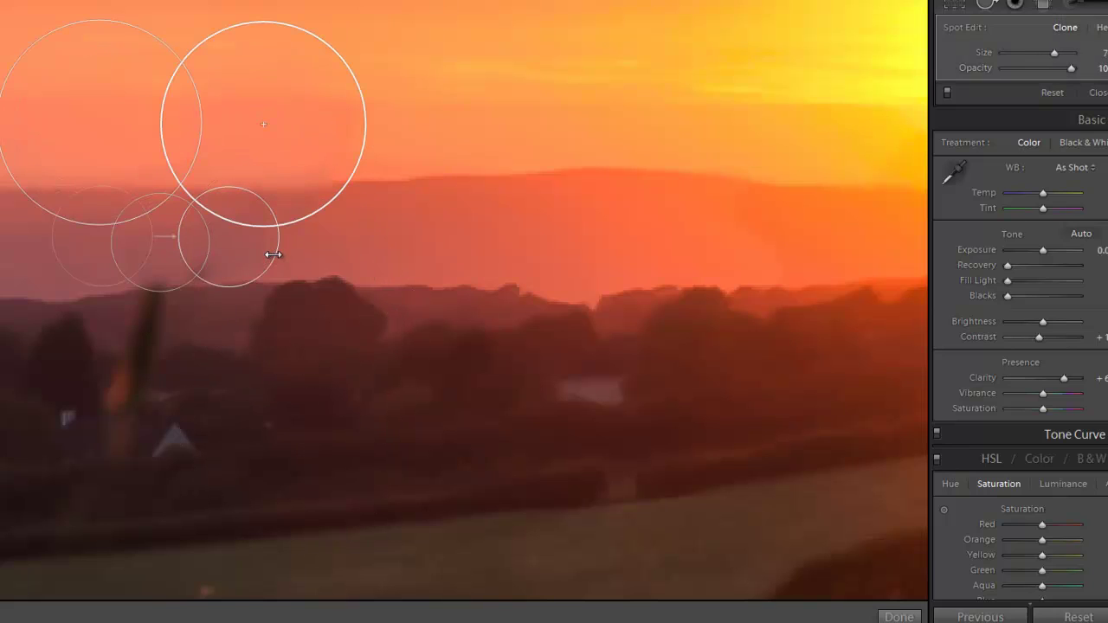
left_click_drag(274, 255, 283, 254)
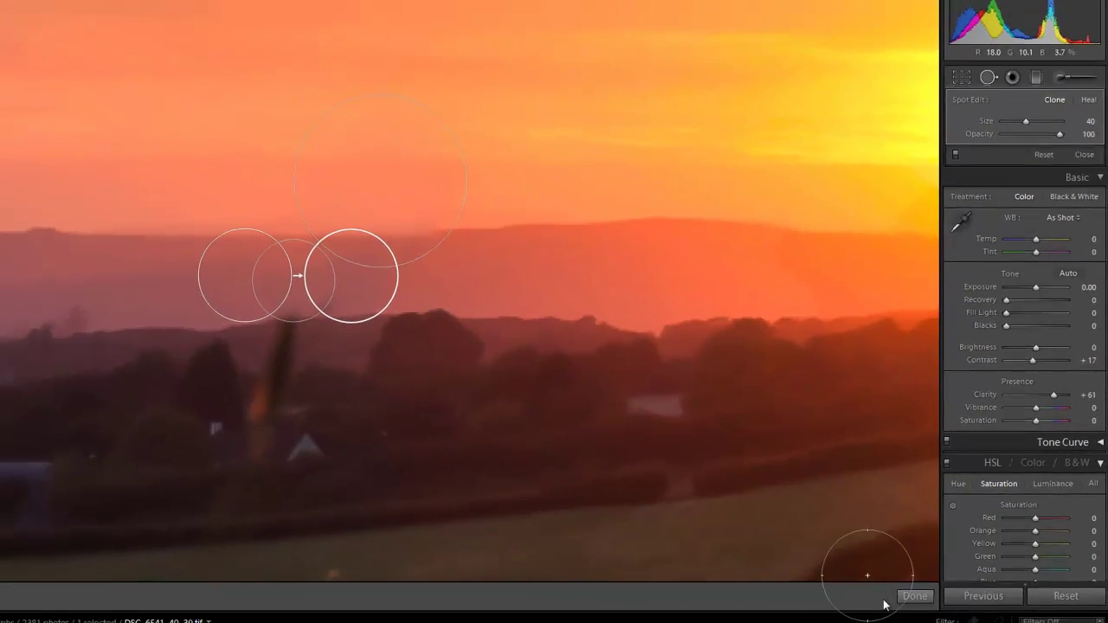
left_click(898, 617)
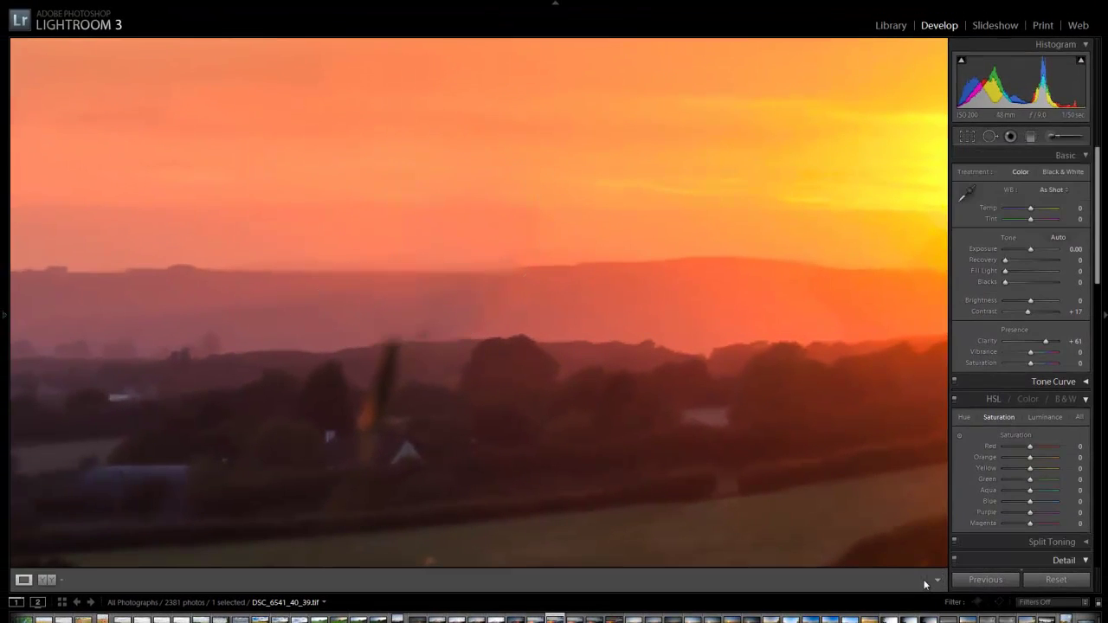
mouse_move(6, 318)
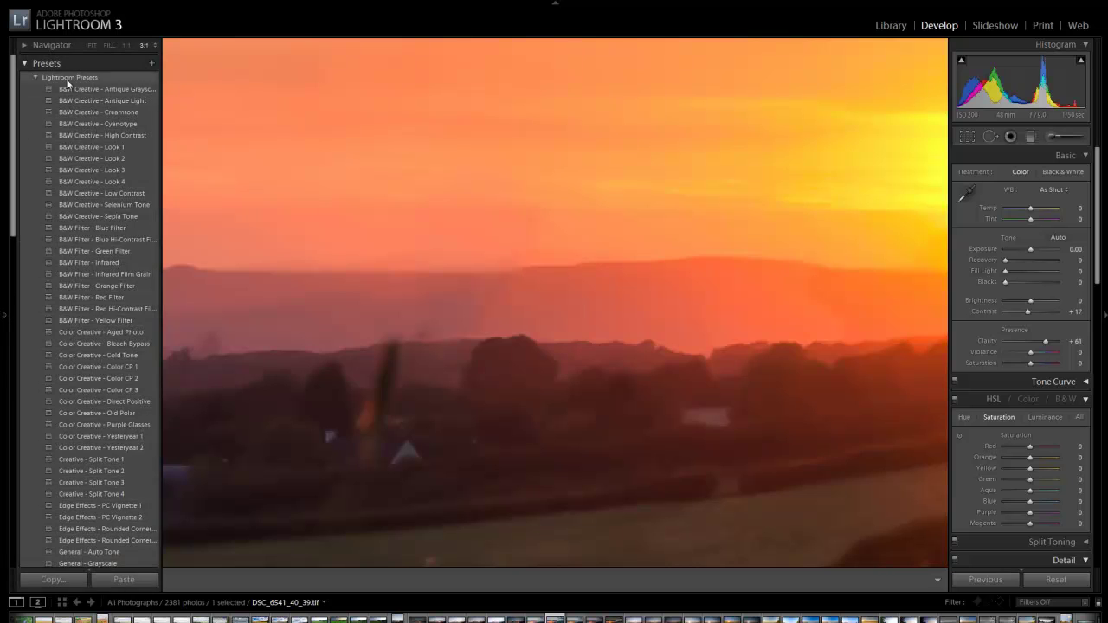
left_click(92, 45)
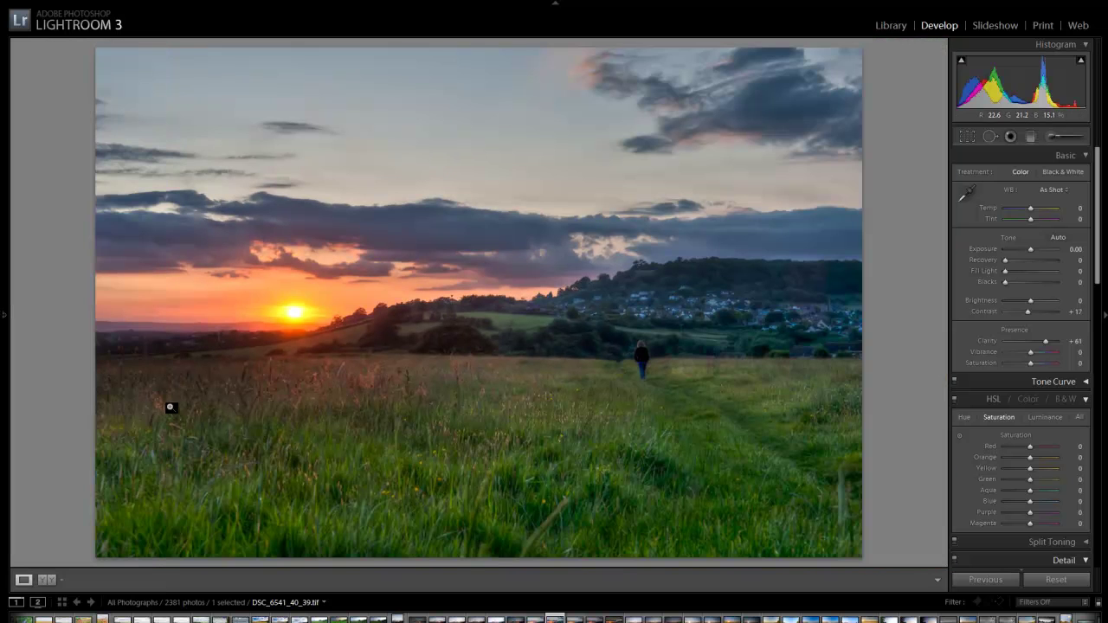
mouse_move(0, 268)
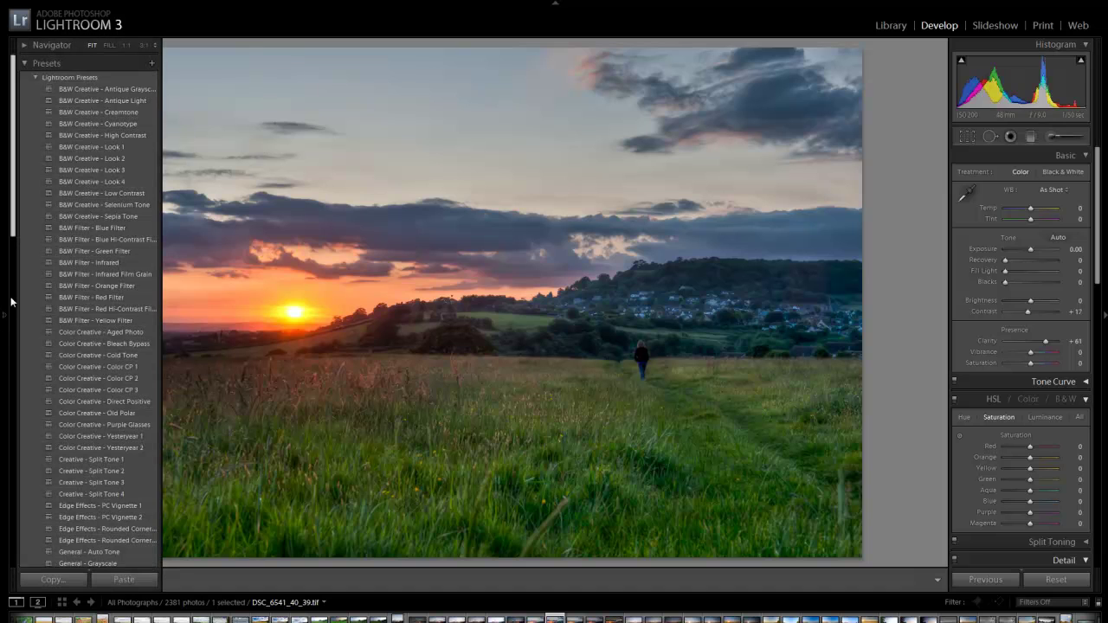
left_click(126, 44)
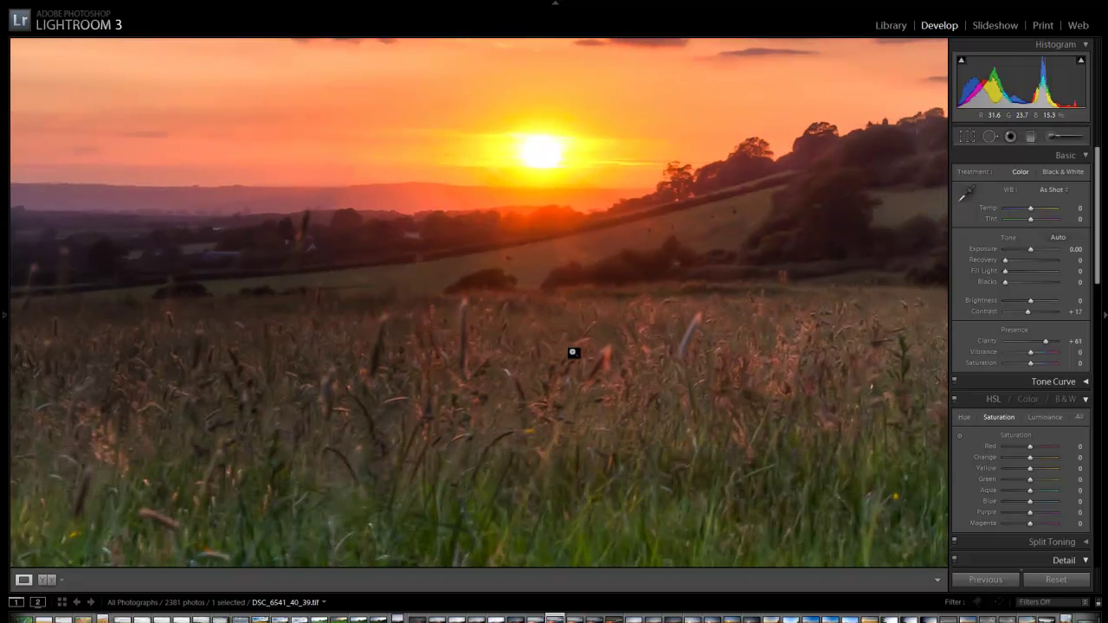
left_click(574, 353)
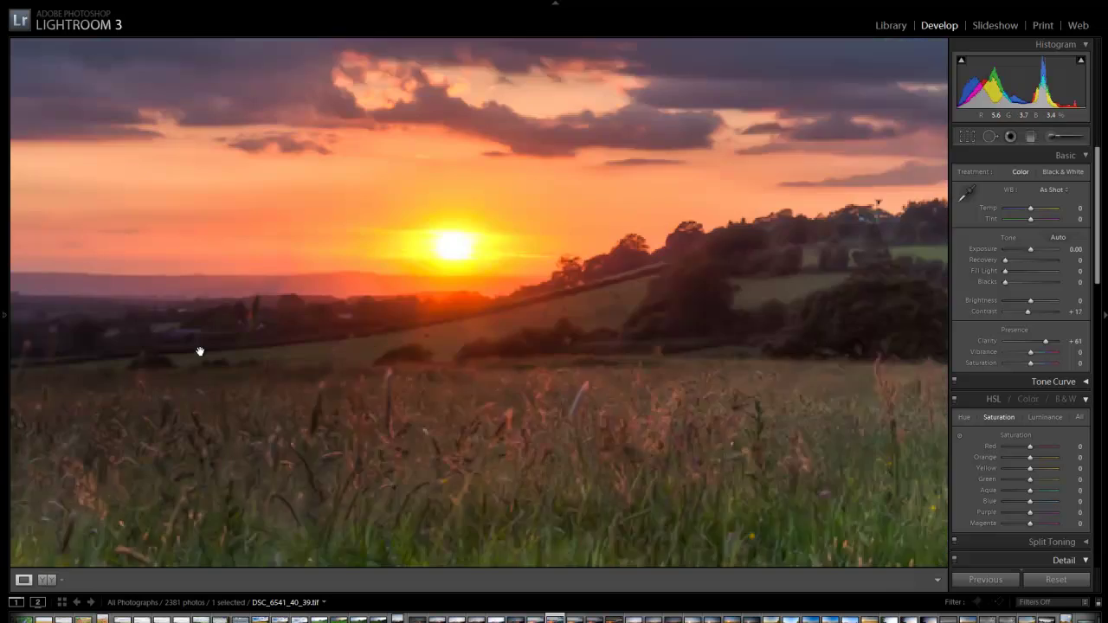
left_click(201, 352)
mouse_move(280, 400)
left_mouse_down()
mouse_move(415, 407)
mouse_move(292, 396)
left_mouse_up()
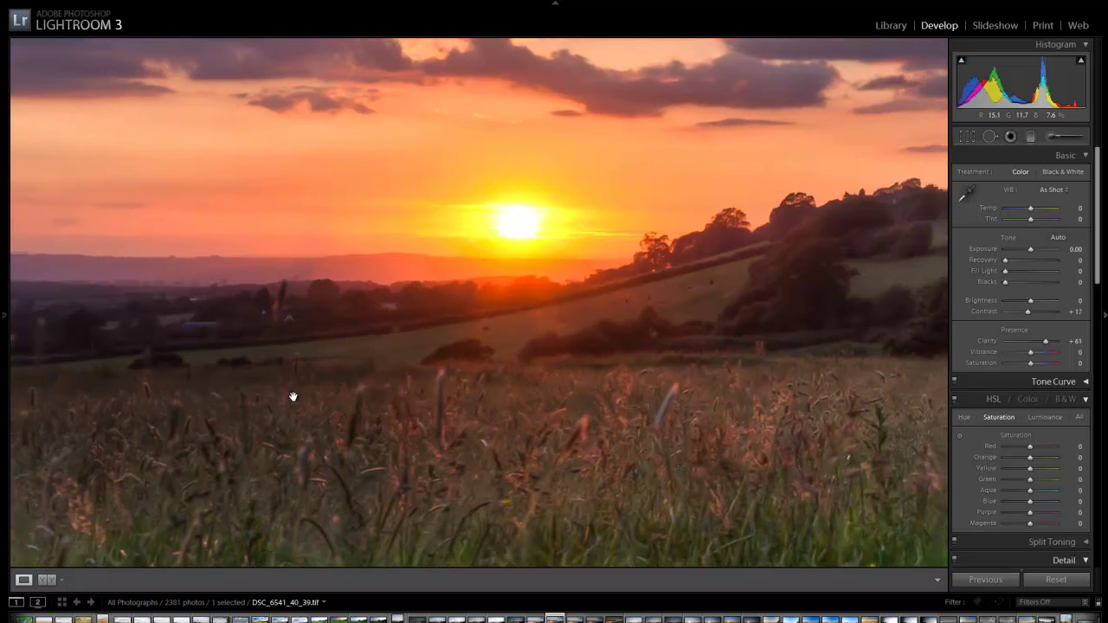
left_click_drag(602, 355, 532, 351)
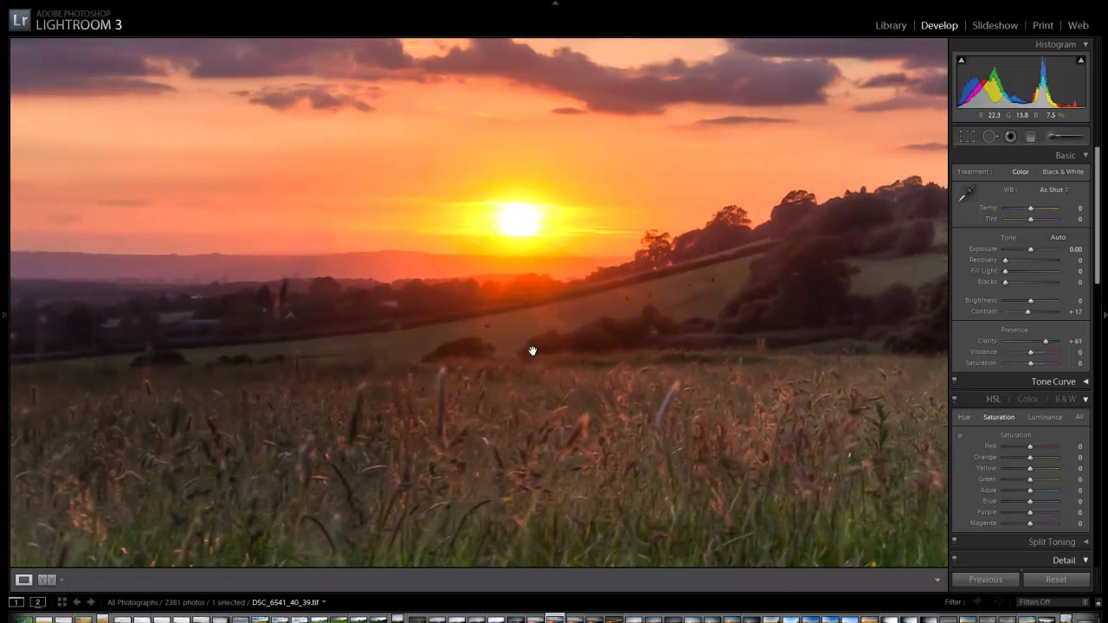
left_click(692, 320)
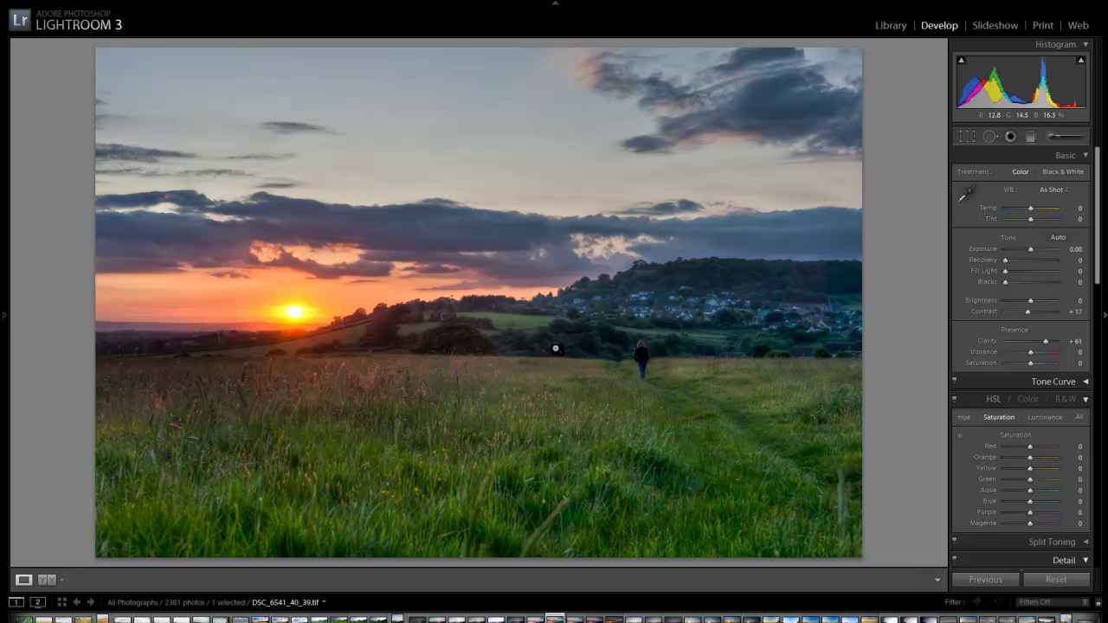
Check the hillside at 1:1, then set Vibrance to -3 in the Basic panel.
left_click(472, 353)
left_click(472, 352)
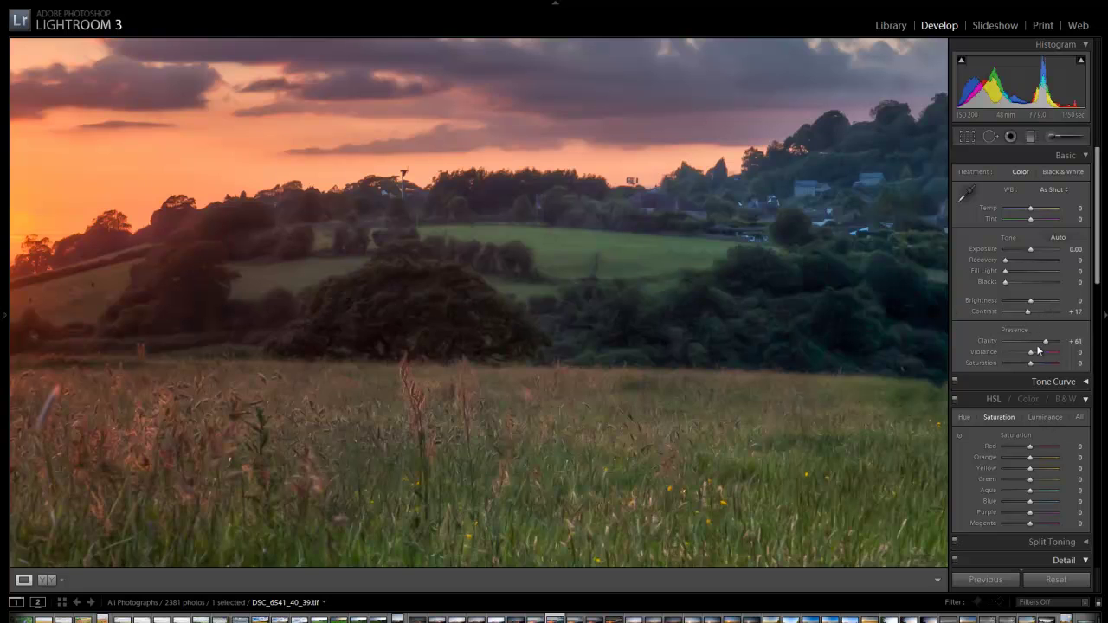
left_click(678, 309)
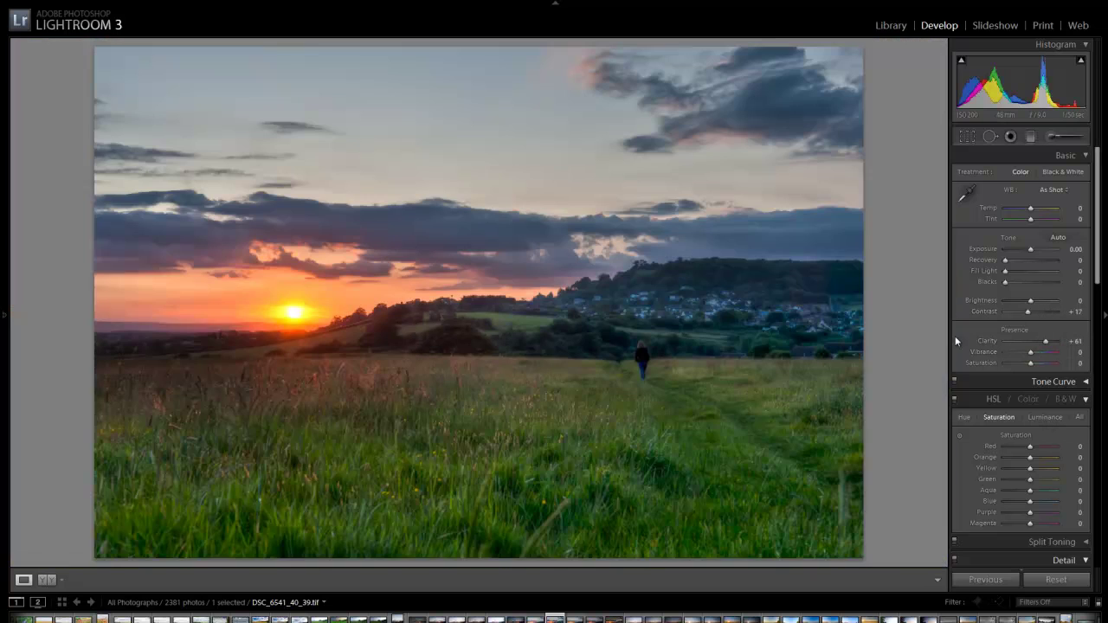
left_click_drag(1031, 355, 1031, 357)
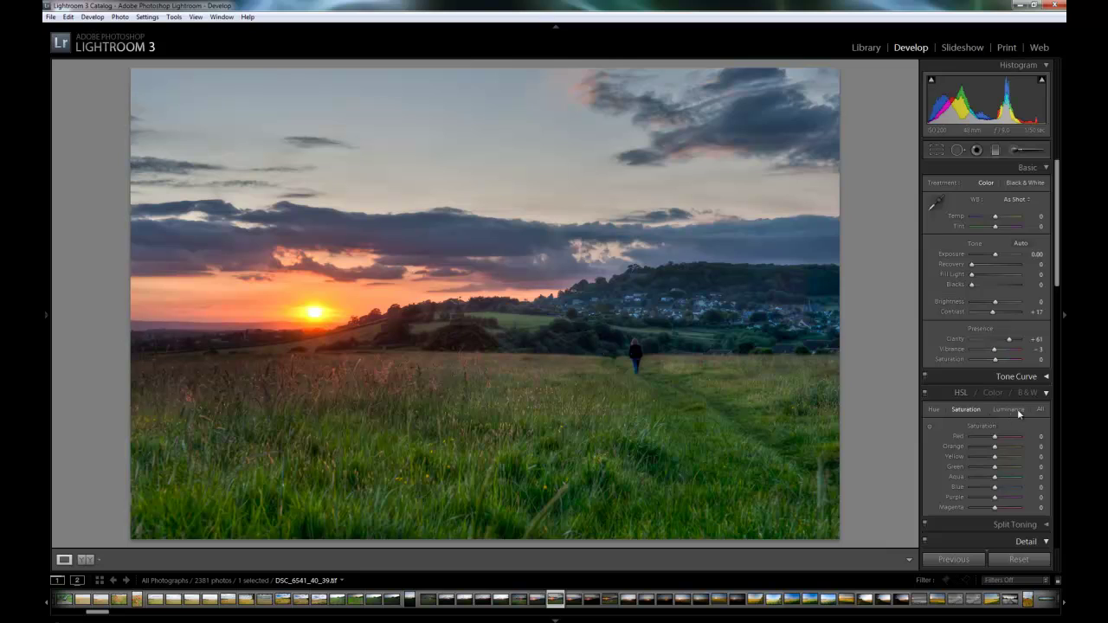
scroll(1008, 414, "down", 5)
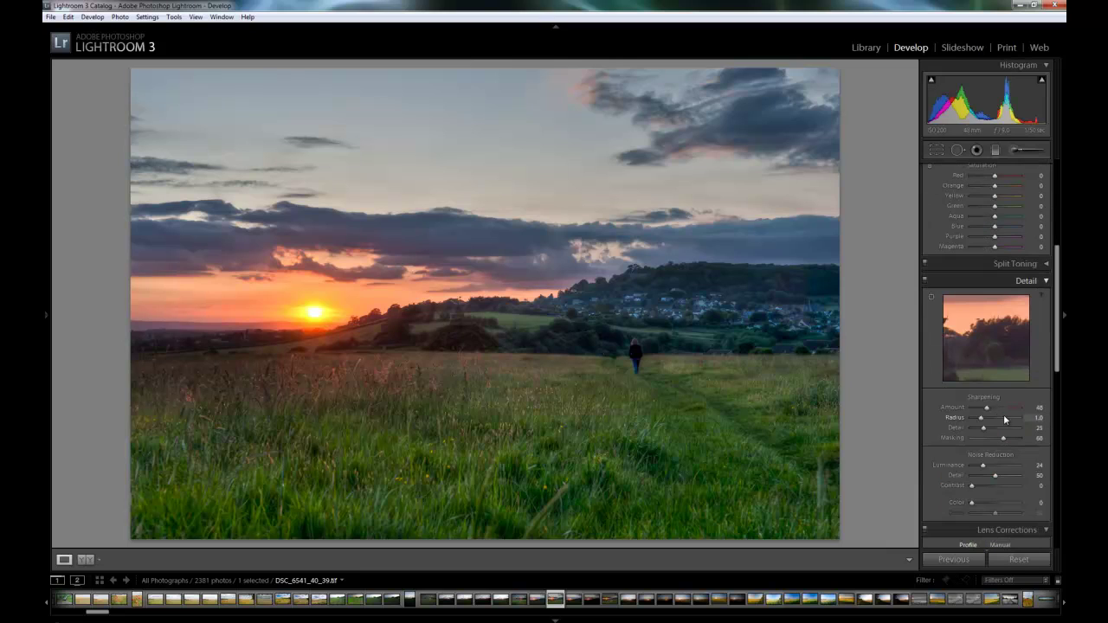
scroll(982, 437, "down", 10)
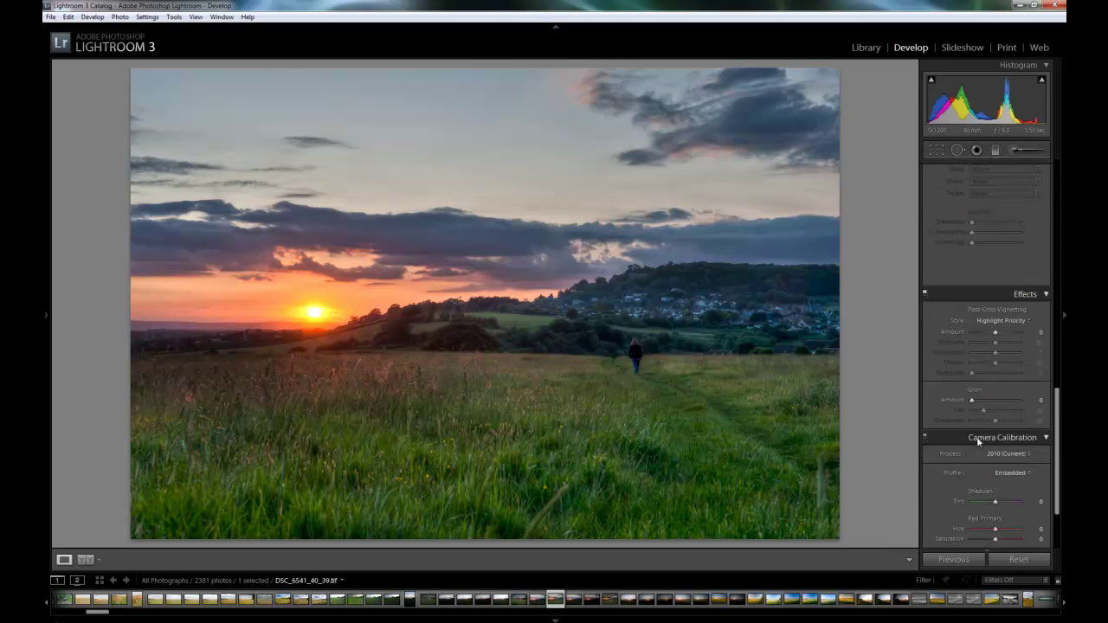
scroll(978, 442, "up", 15)
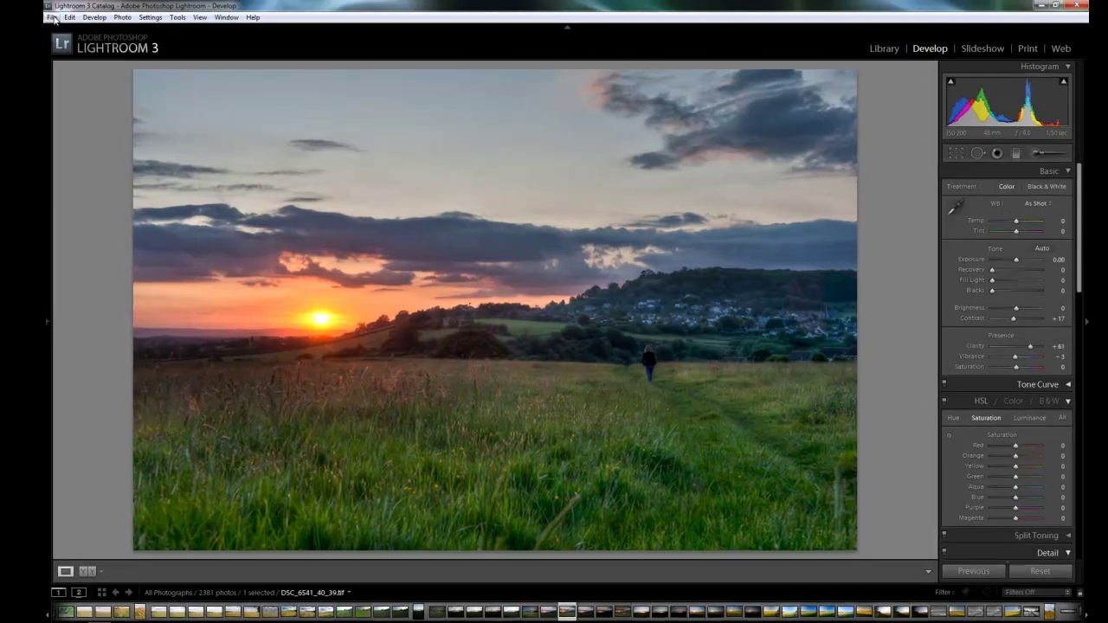
Start a File > Export of the photo and set the export destination to the Desktop.
left_click(52, 18)
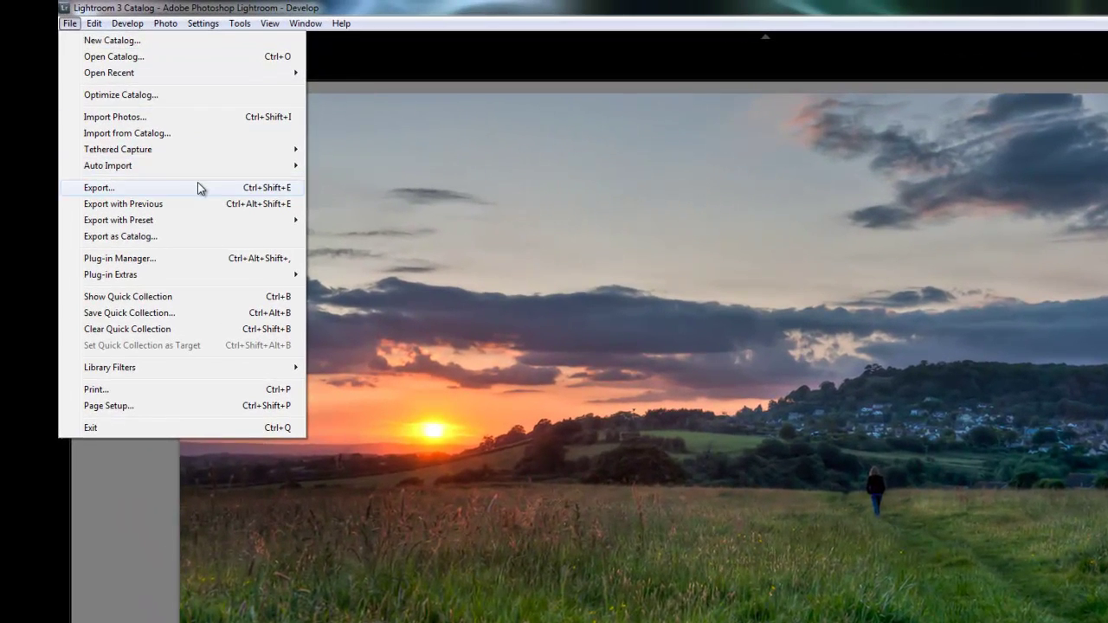
left_click(199, 188)
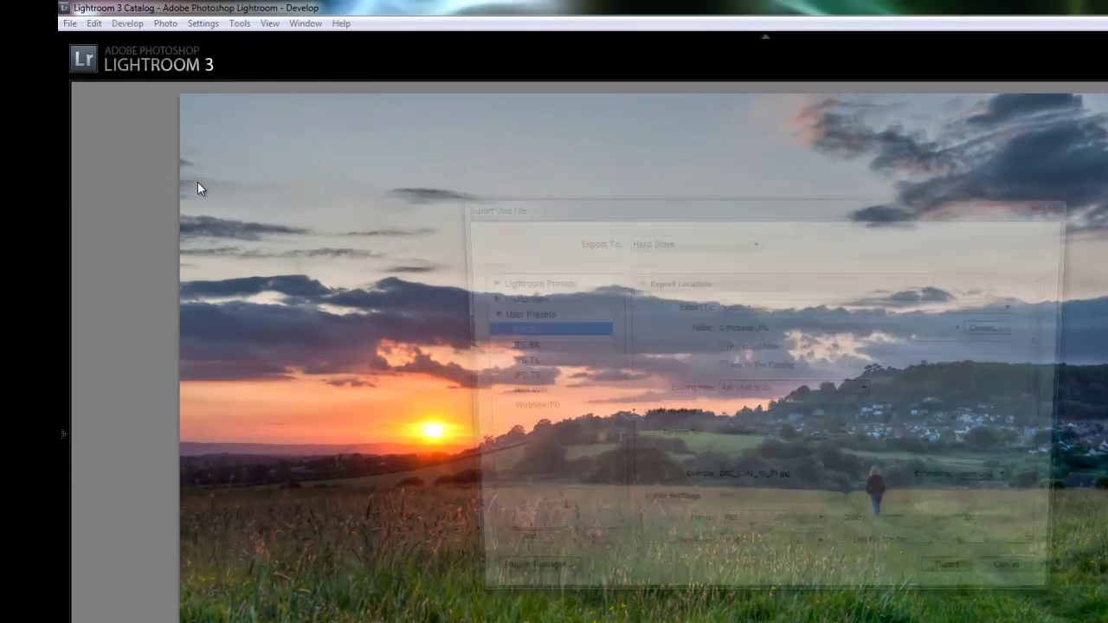
left_click(853, 306)
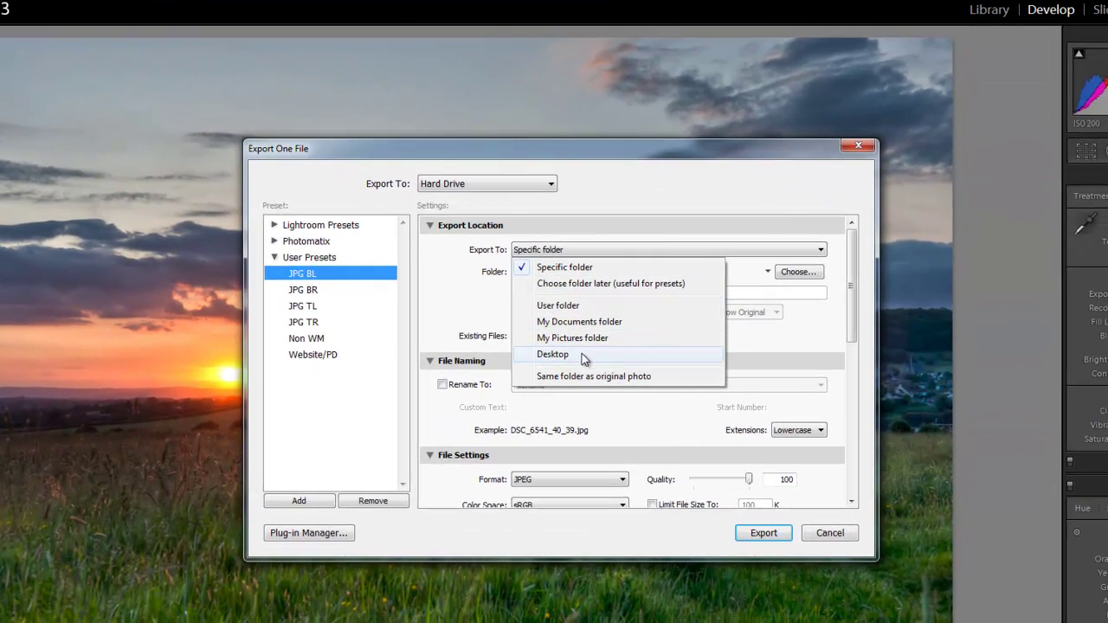
left_click(554, 355)
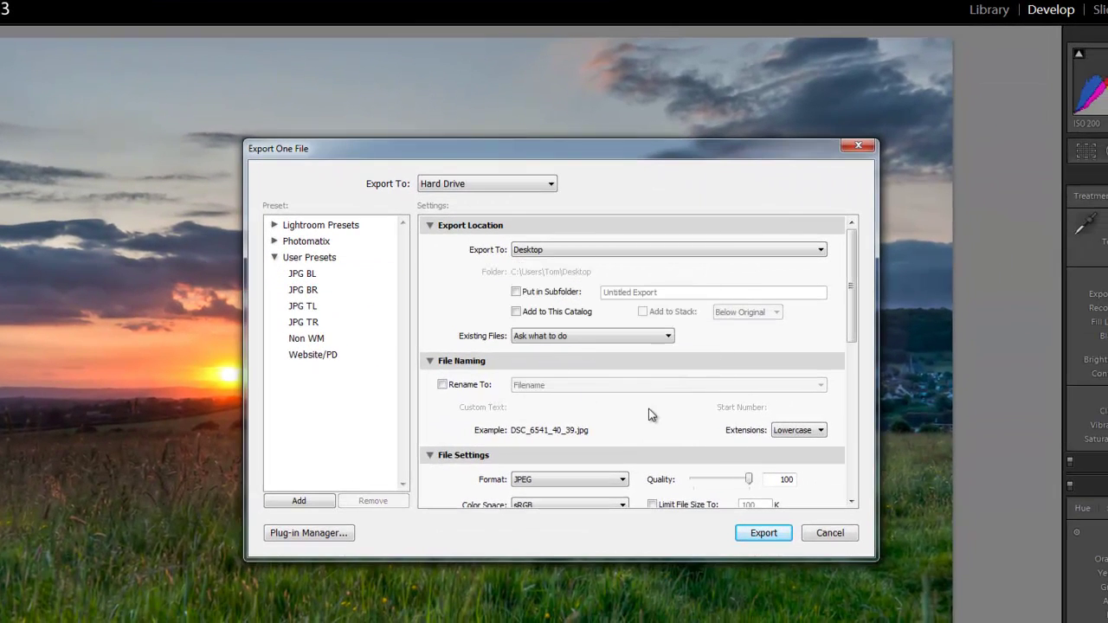
Place the watermark at Top Left and export the photo as a JPEG.
scroll(576, 425, "down", 5)
scroll(554, 383, "up", 5)
scroll(633, 436, "down", 10)
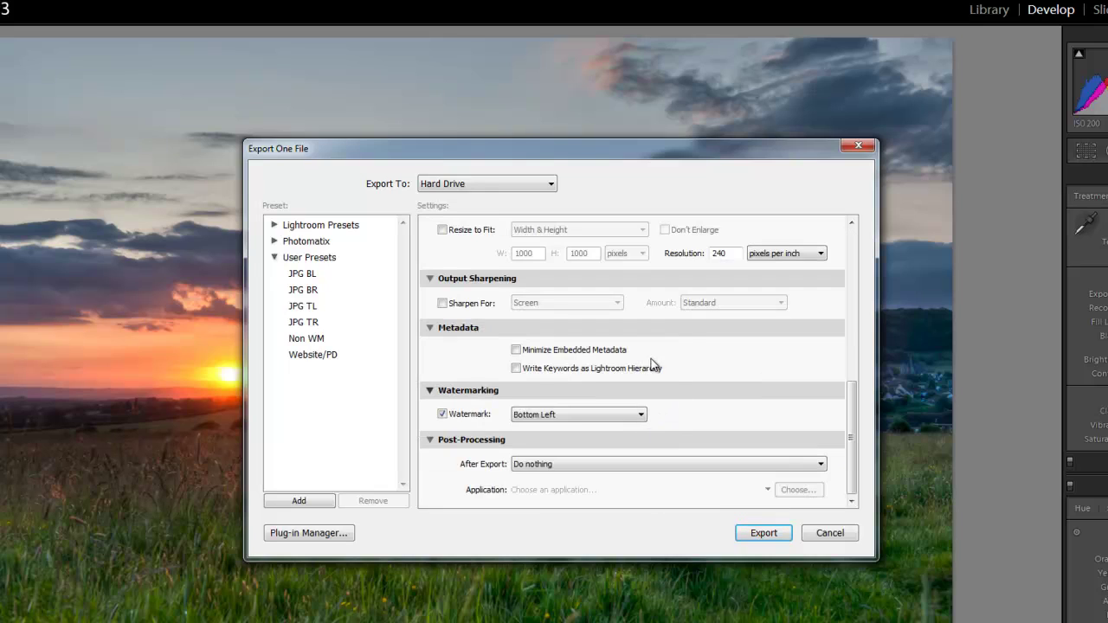
scroll(650, 358, "up", 5)
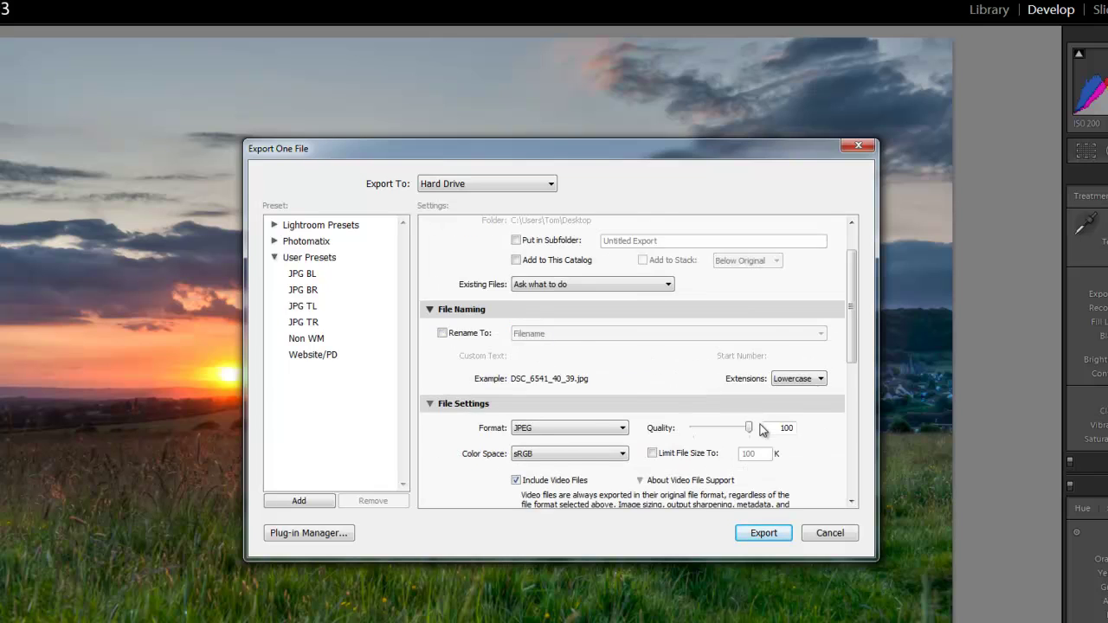
scroll(758, 429, "down", 5)
scroll(684, 420, "up", 5)
scroll(614, 406, "down", 5)
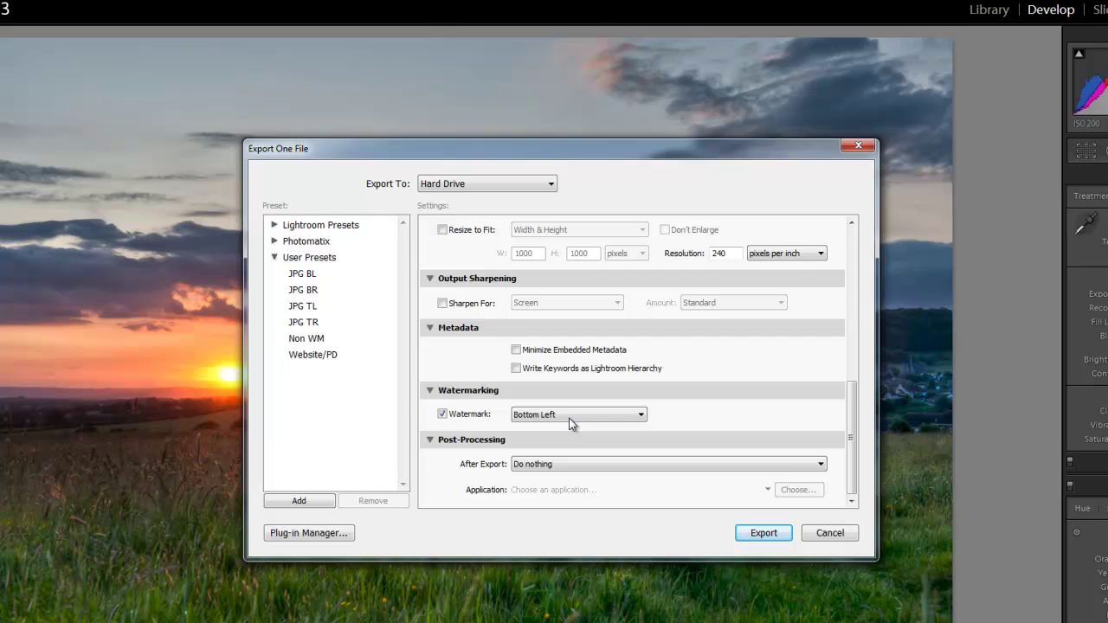
left_click_drag(564, 160, 531, 213)
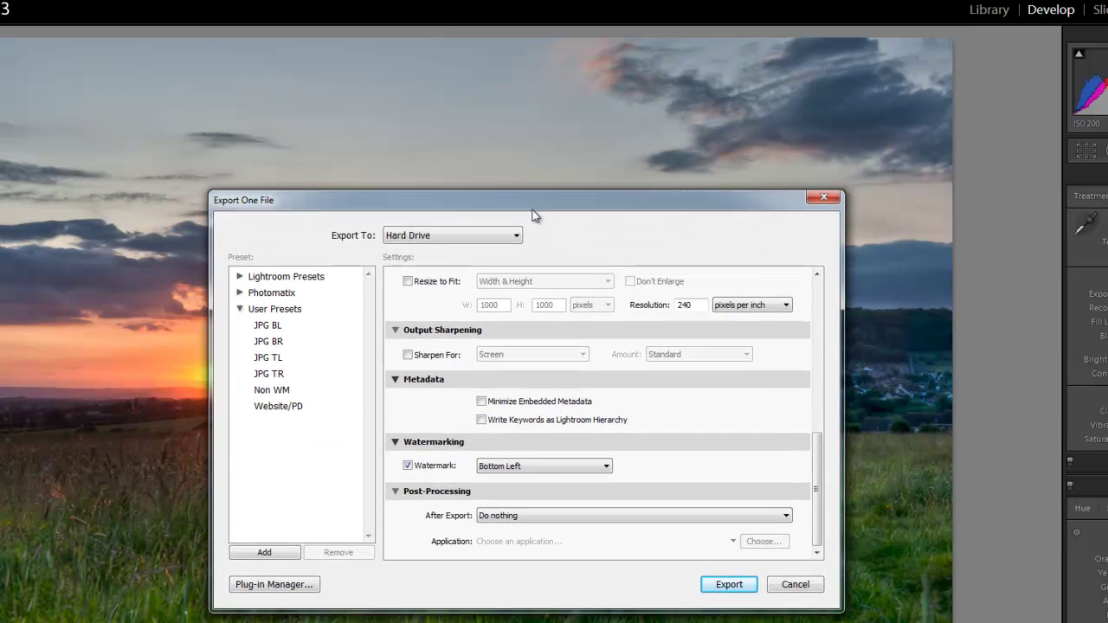
left_click(522, 467)
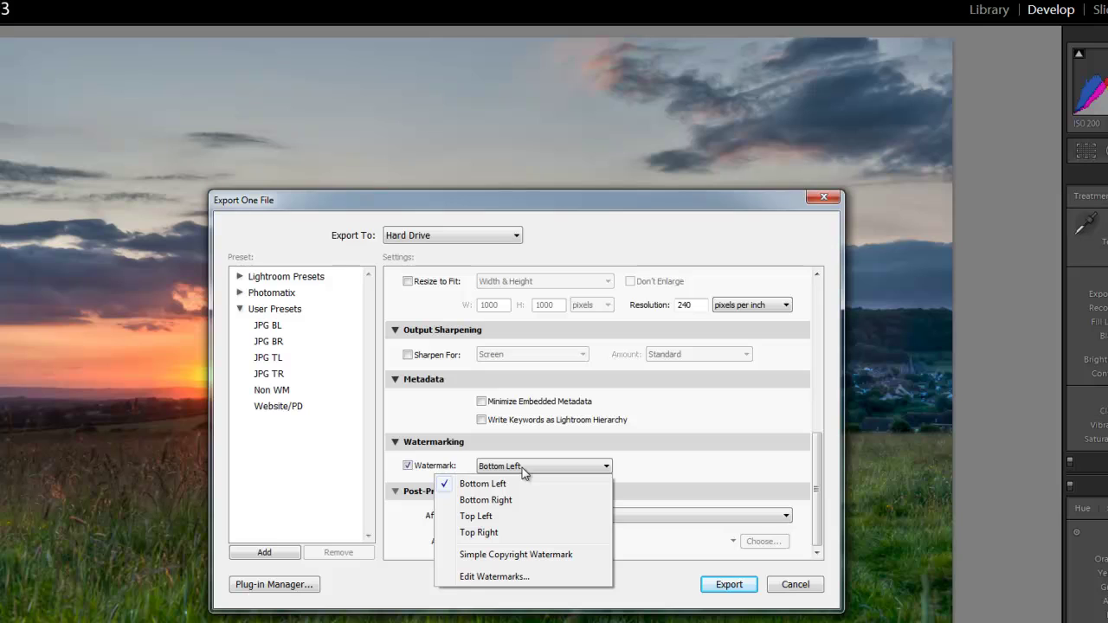
left_click(534, 518)
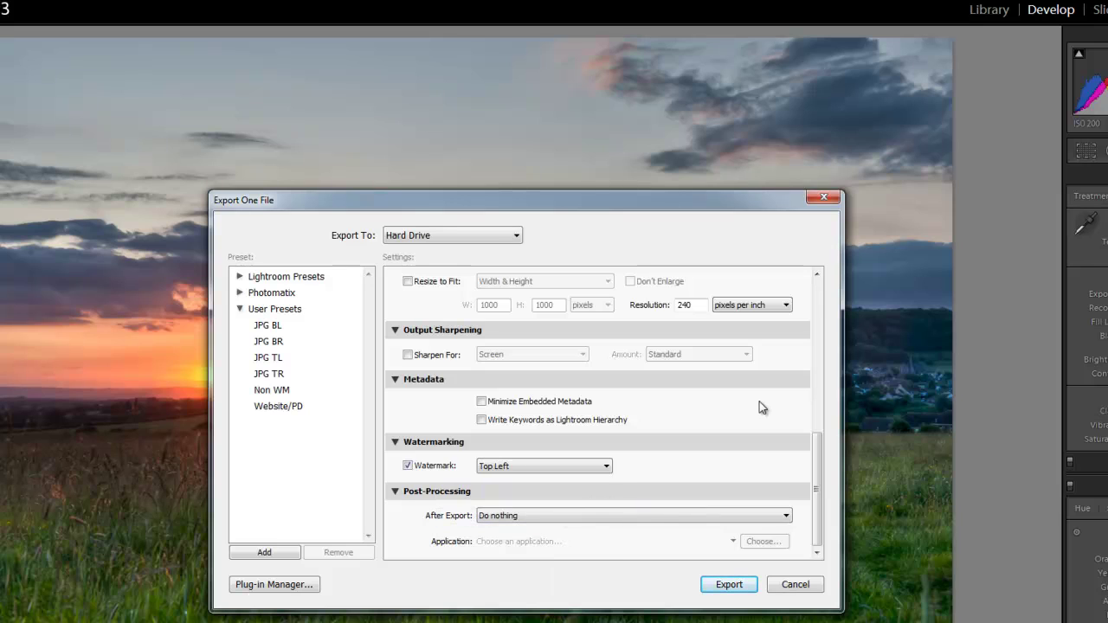
left_click(723, 585)
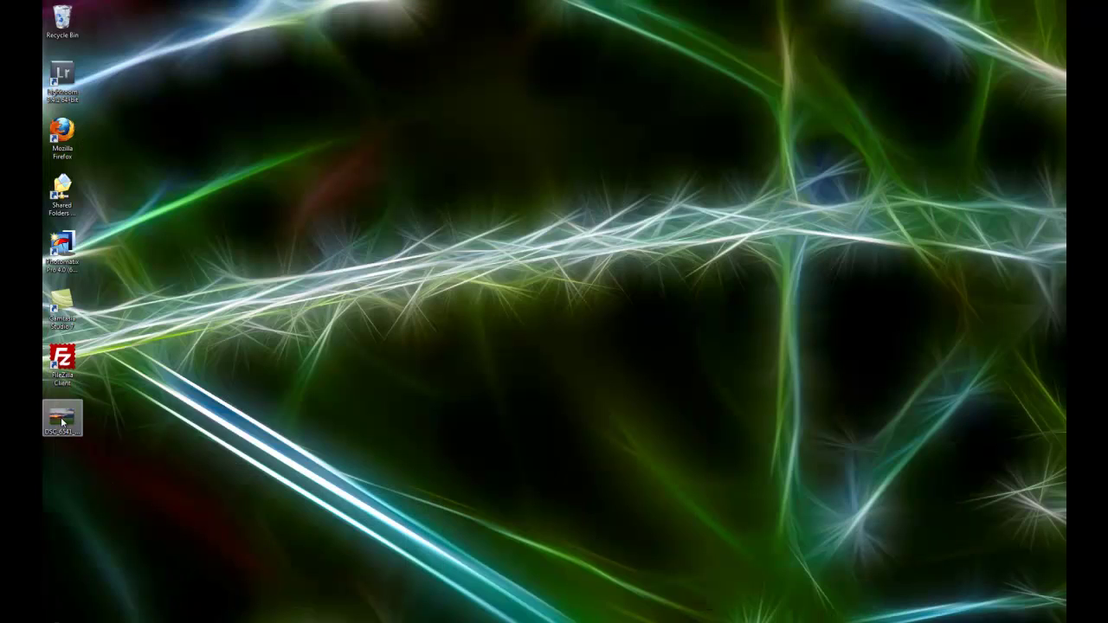
Drag the exported sunset JPG icon from among the shortcuts to the middle of the desktop.
left_click_drag(63, 422, 307, 363)
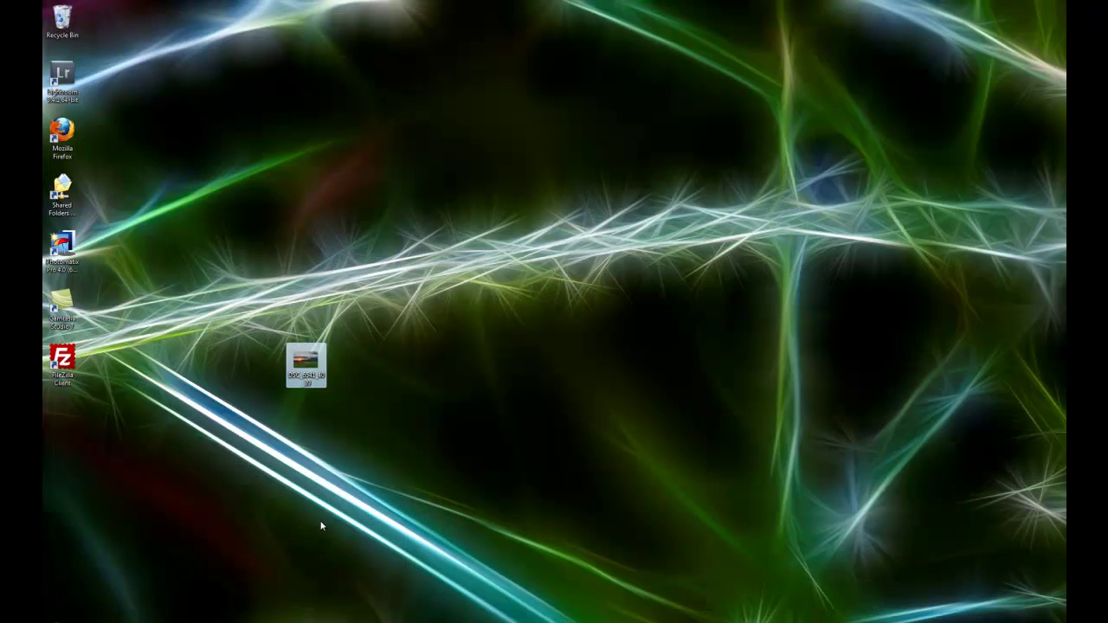